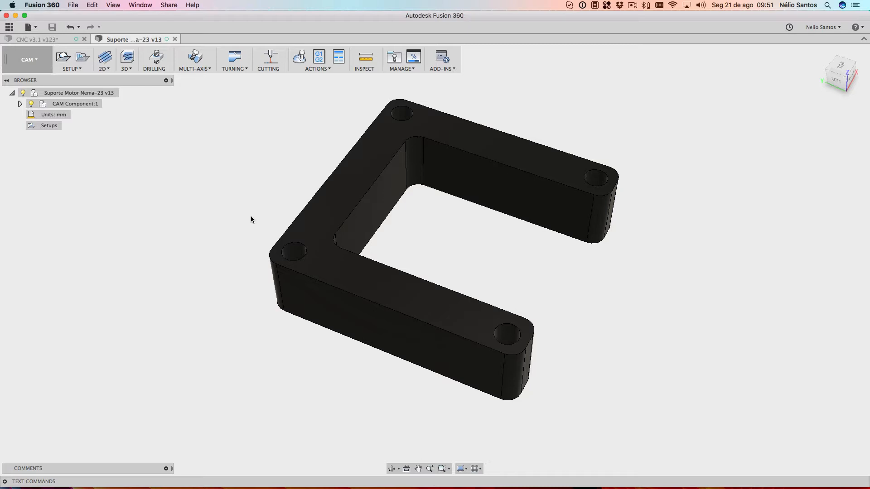
Create a new machining setup for the U-shaped motor spacer in the CAM workspace.
{"action": "mouse_move", "coordinate": [243, 210]}
{"action": "middle_mouse_down", "text": "shift"}
{"action": "mouse_move", "coordinate": [211, 211]}
{"action": "mouse_move", "coordinate": [225, 226]}
{"action": "mouse_move", "coordinate": [196, 216]}
{"action": "mouse_move", "coordinate": [206, 220]}
{"action": "mouse_move", "coordinate": [167, 249]}
{"action": "mouse_move", "coordinate": [190, 249]}
{"action": "mouse_move", "coordinate": [232, 219]}
{"action": "mouse_move", "coordinate": [237, 188]}
{"action": "mouse_move", "coordinate": [278, 186]}
{"action": "mouse_move", "coordinate": [249, 202]}
{"action": "middle_mouse_up", "text": "shift"}
{"action": "middle_click_drag", "start_coordinate": [254, 241], "coordinate": [288, 153]}
{"action": "middle_click_drag", "start_coordinate": [336, 323], "coordinate": [281, 320], "text": "shift"}
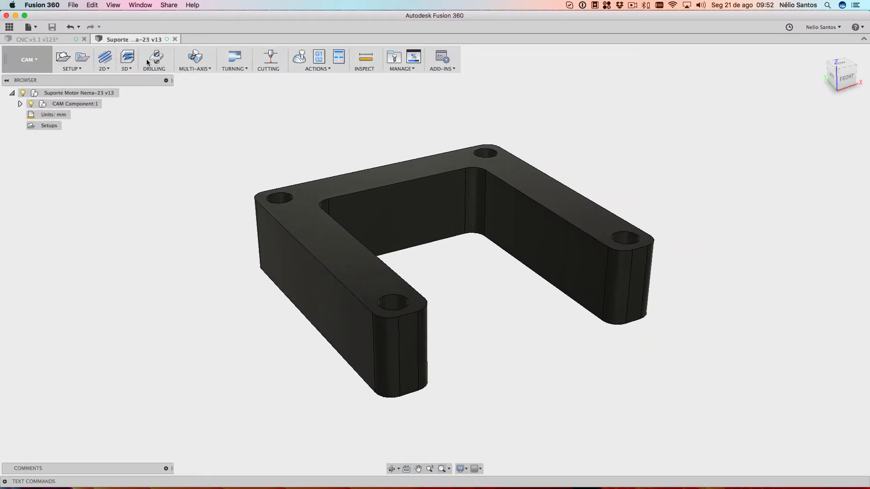
{"action": "left_click", "coordinate": [42, 61]}
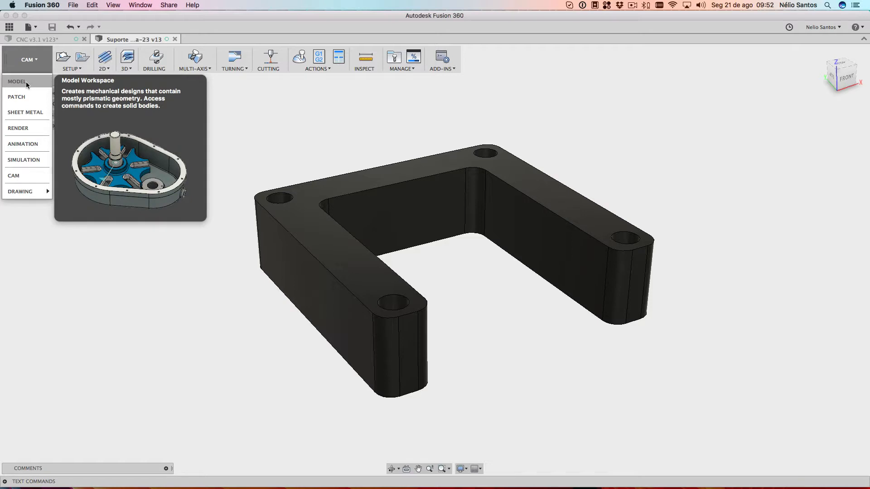
{"action": "left_click", "coordinate": [22, 176]}
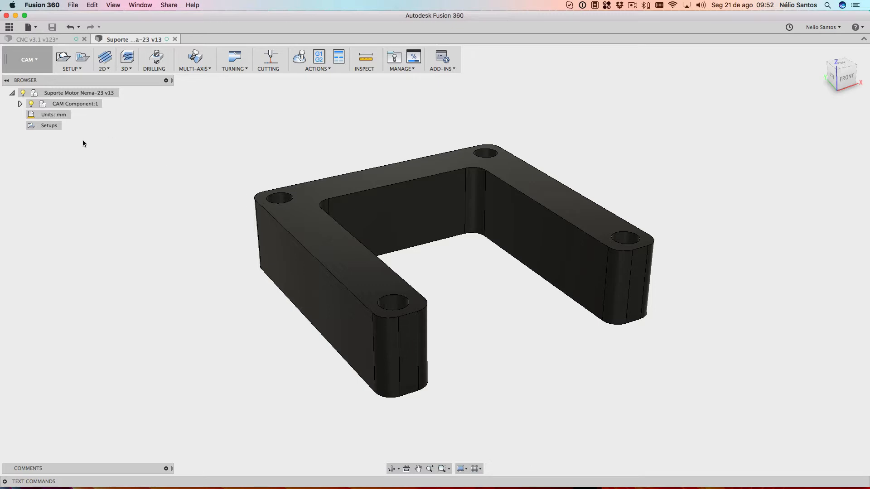
{"action": "left_click", "coordinate": [48, 125]}
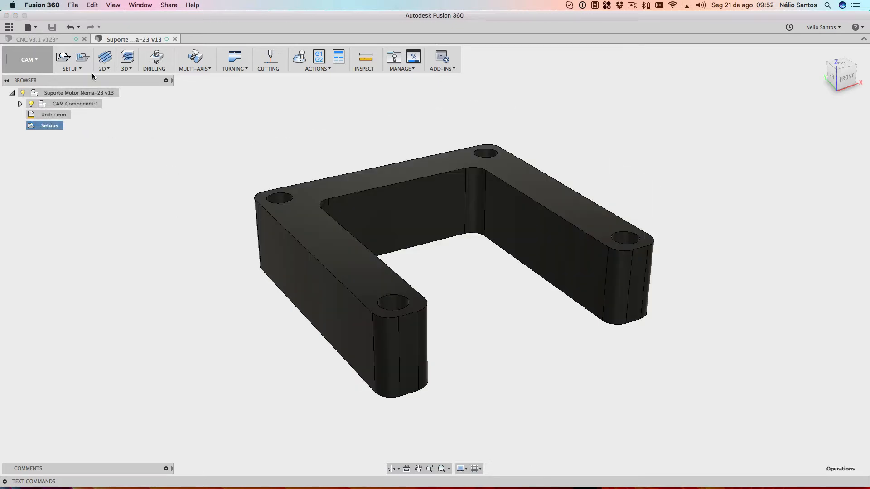
{"action": "left_click", "coordinate": [77, 68]}
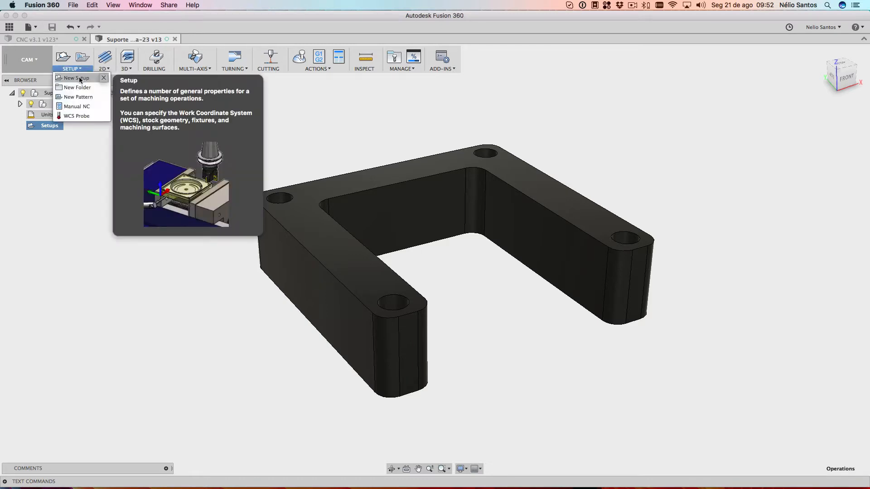
{"action": "left_click", "coordinate": [80, 78]}
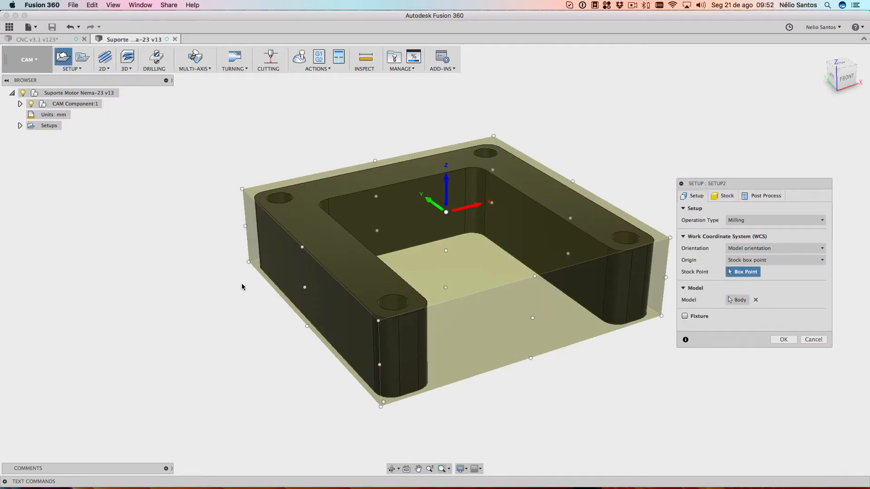
Place the work coordinate origin on the stock box point at the front-left corner of its top face.
{"action": "left_click", "coordinate": [242, 190]}
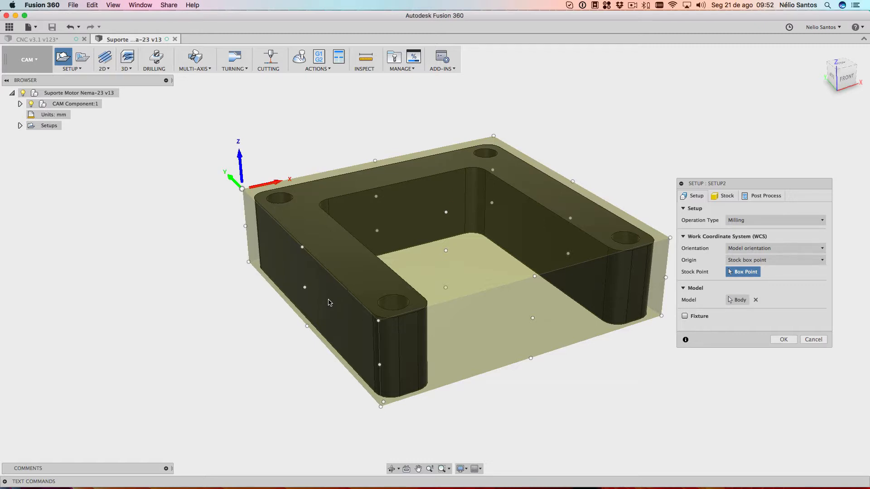
{"action": "left_click", "coordinate": [379, 321]}
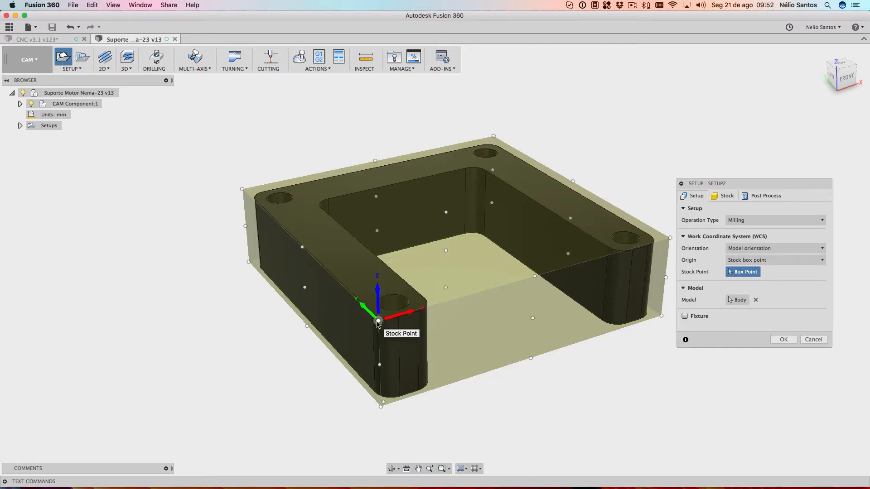
{"action": "middle_click_drag", "start_coordinate": [278, 375], "coordinate": [264, 380], "text": "shift"}
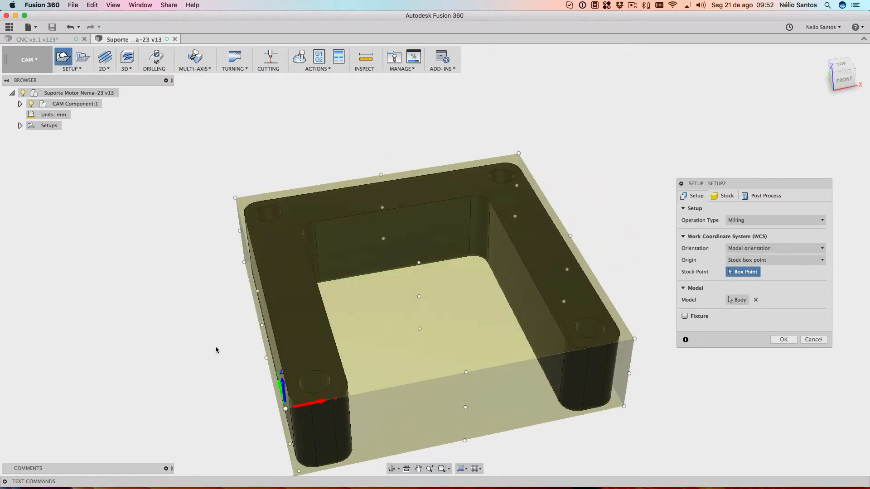
{"action": "middle_click_drag", "start_coordinate": [216, 350], "coordinate": [217, 91], "text": "shift"}
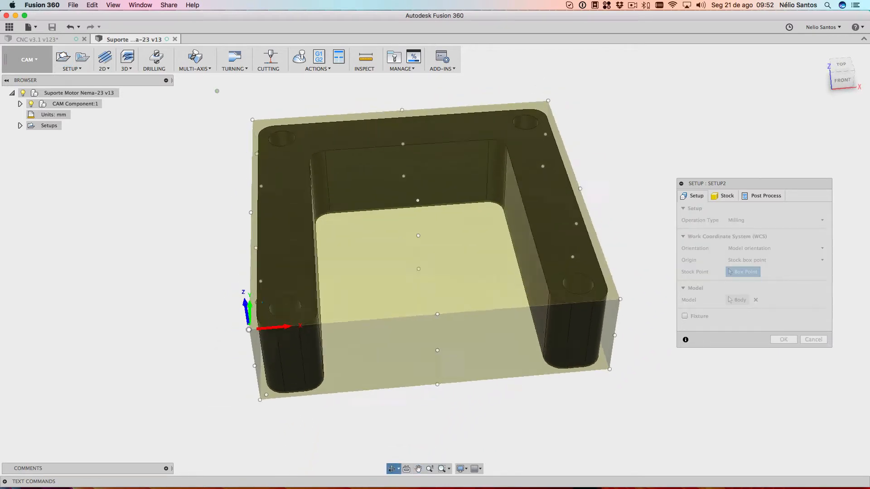
{"action": "middle_click_drag", "start_coordinate": [262, 302], "coordinate": [244, 297], "text": "shift"}
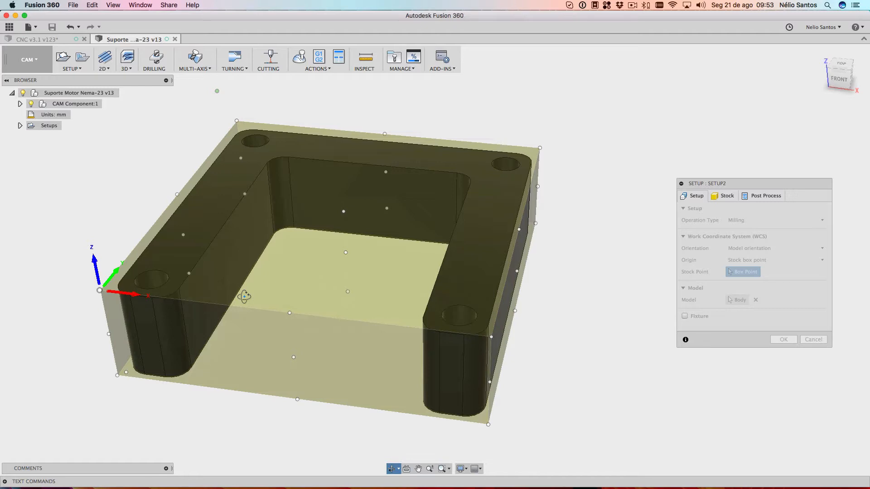
{"action": "left_click_drag", "start_coordinate": [244, 296], "coordinate": [247, 298]}
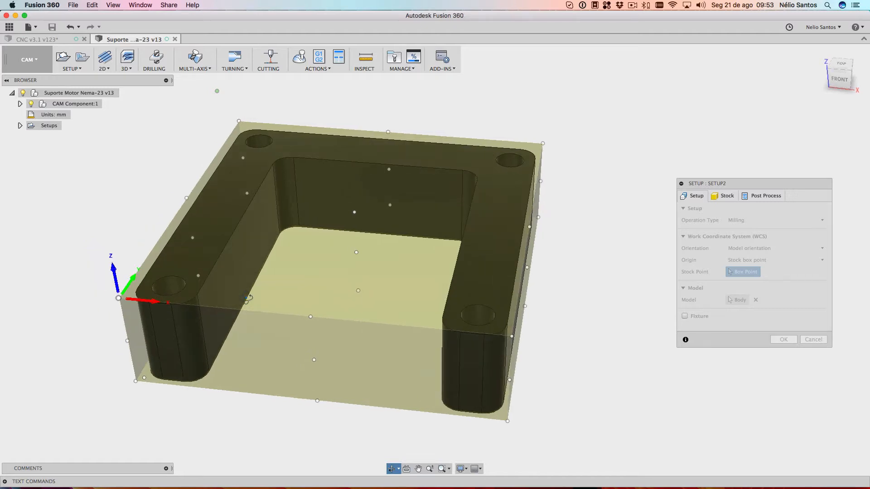
{"action": "left_click_drag", "start_coordinate": [247, 298], "coordinate": [285, 306]}
{"action": "key", "text": "Escape"}
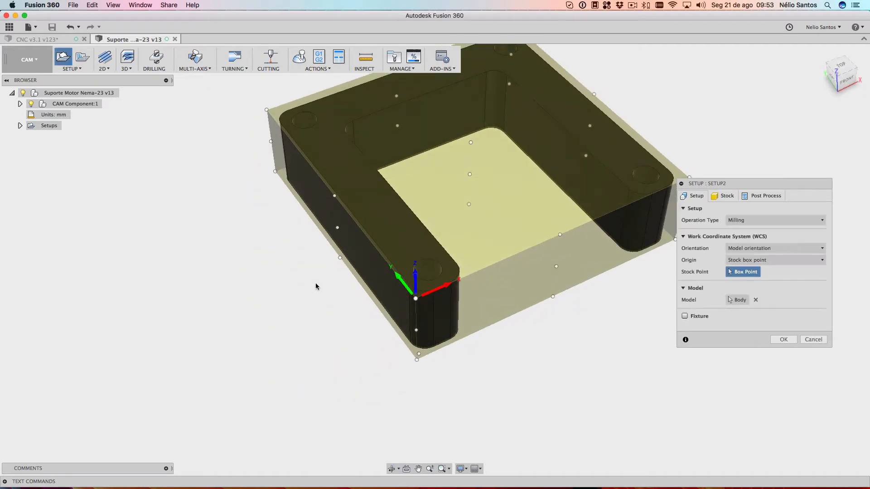
{"action": "middle_click_drag", "start_coordinate": [316, 285], "coordinate": [278, 343]}
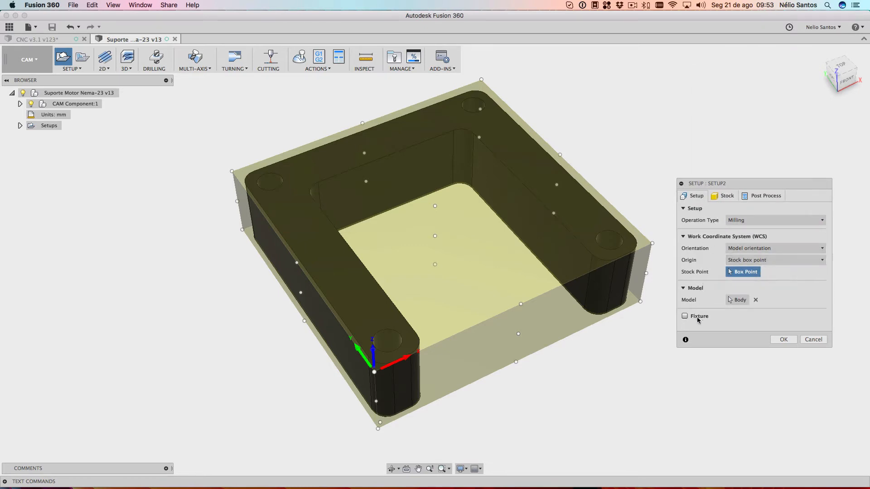
Set the setup's stock side offset to 5 mm, using the relative size box mode.
{"action": "left_click", "coordinate": [721, 197]}
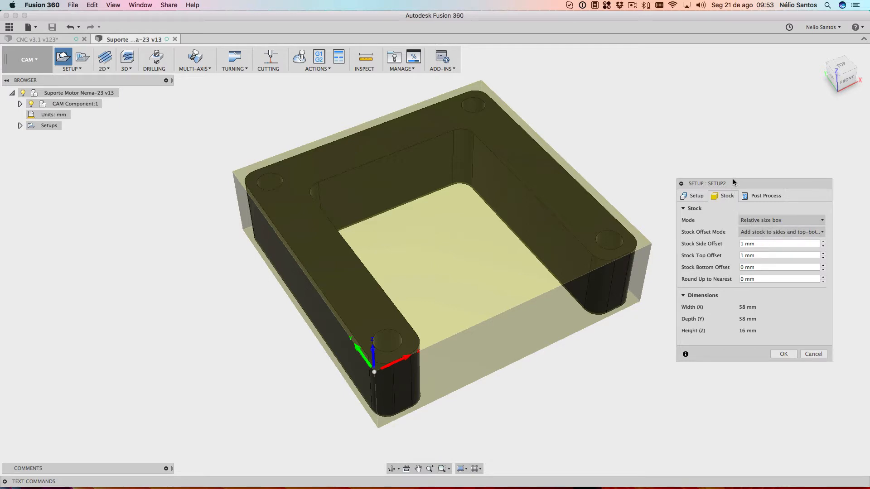
{"action": "left_click_drag", "start_coordinate": [734, 185], "coordinate": [698, 166]}
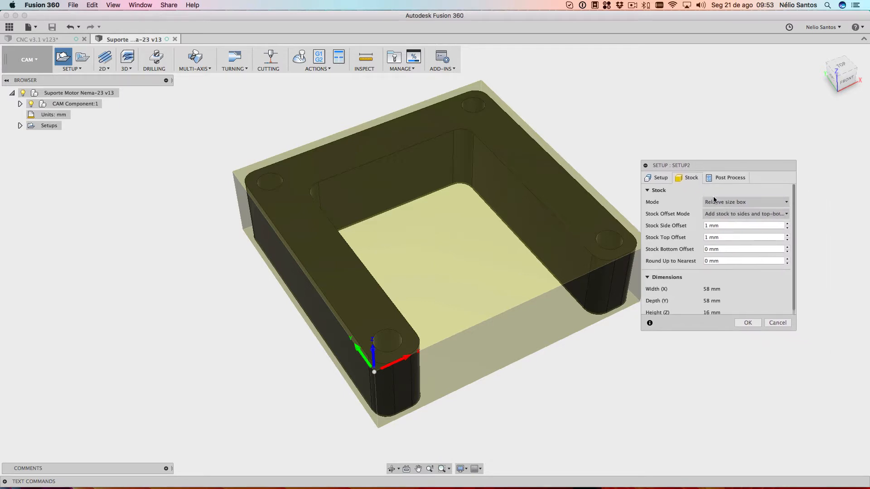
{"action": "mouse_move", "coordinate": [726, 206]}
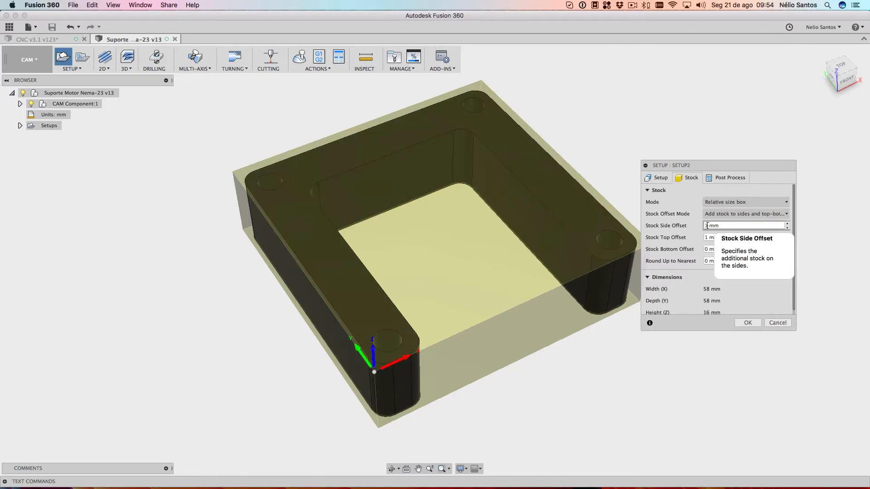
{"action": "double_click", "coordinate": [706, 225]}
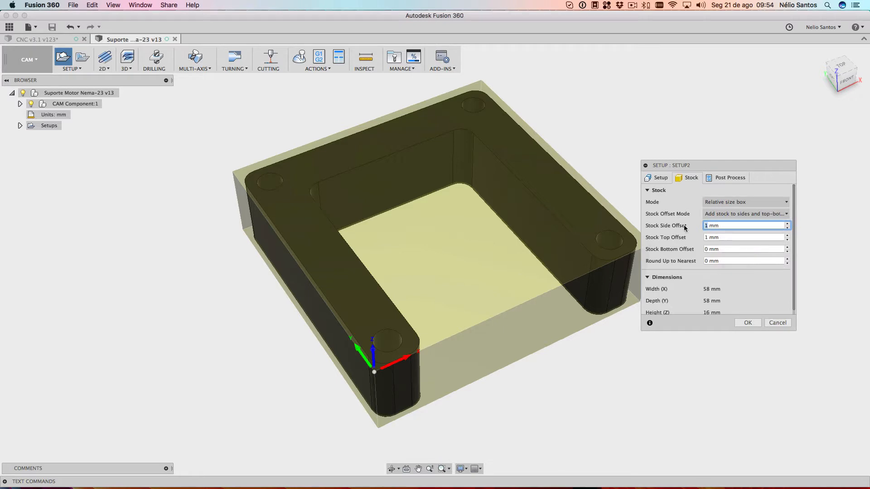
{"action": "type", "text": "5"}
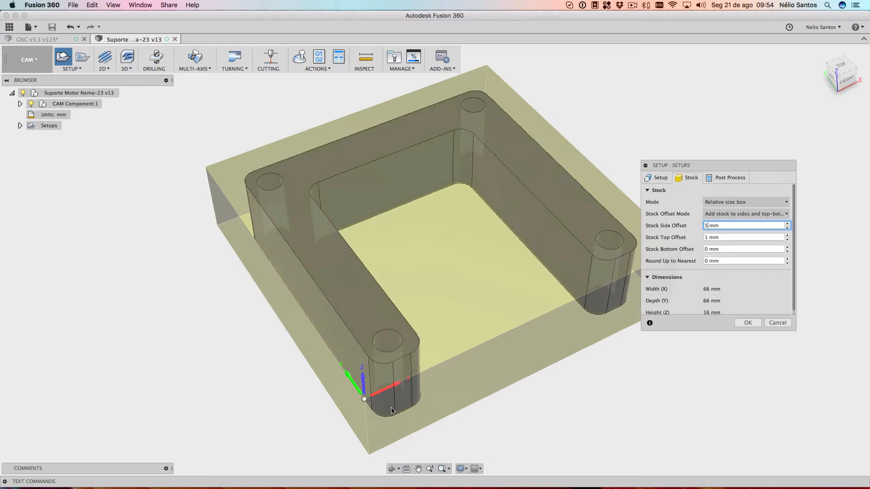
Set the stock top offset to 0 mm.
{"action": "left_click", "coordinate": [705, 238]}
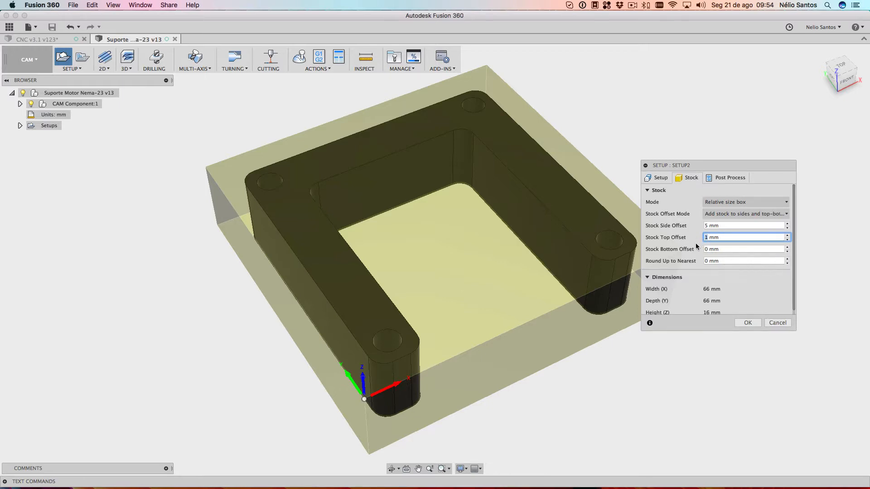
{"action": "left_click", "coordinate": [234, 385]}
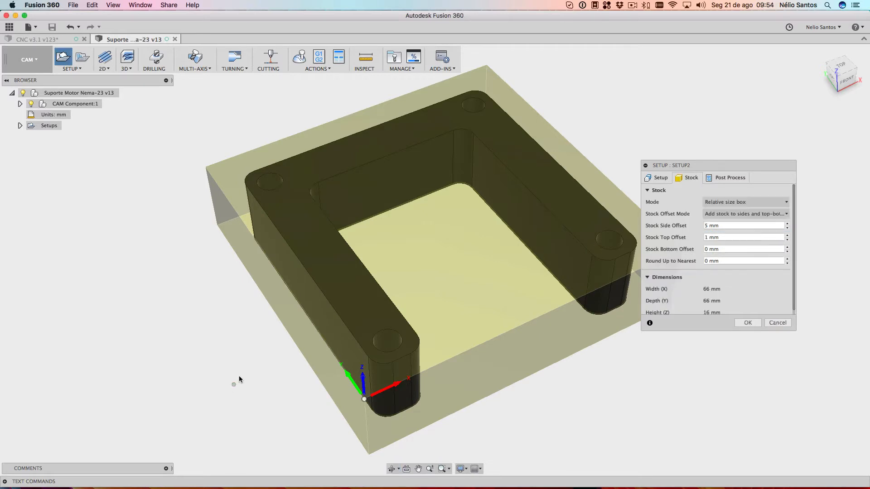
{"action": "left_click", "coordinate": [843, 86]}
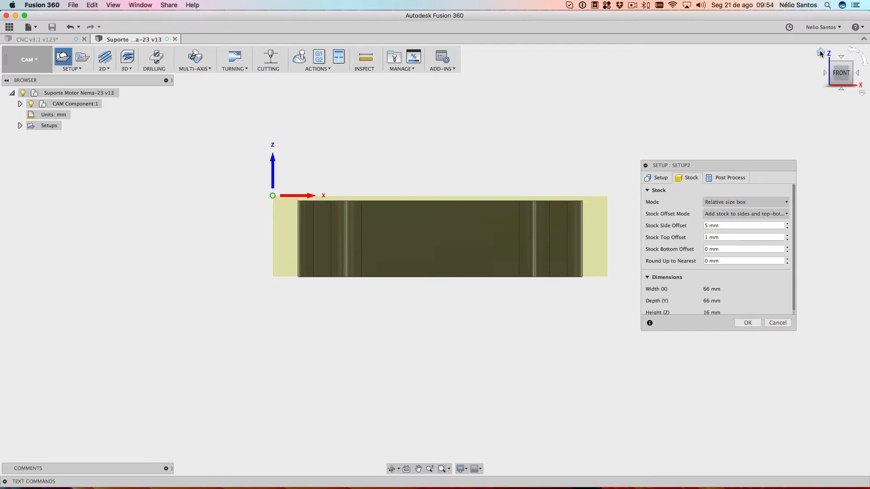
{"action": "left_click", "coordinate": [820, 53]}
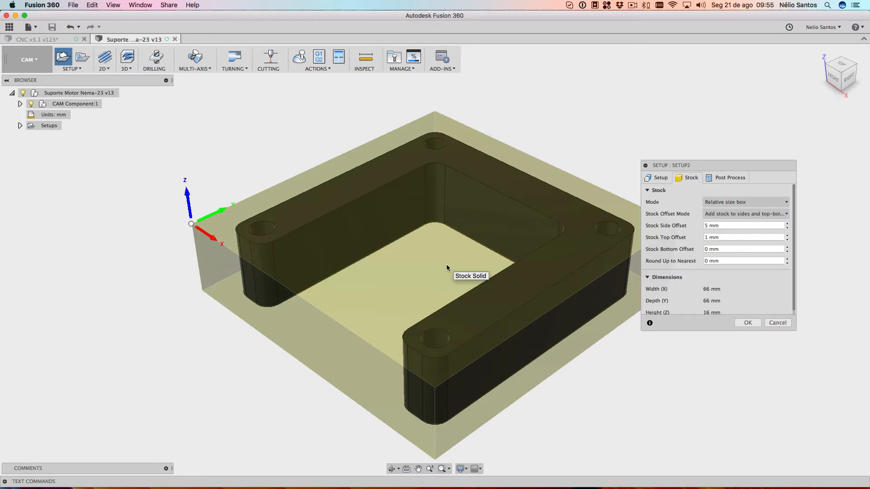
{"action": "left_click", "coordinate": [705, 237]}
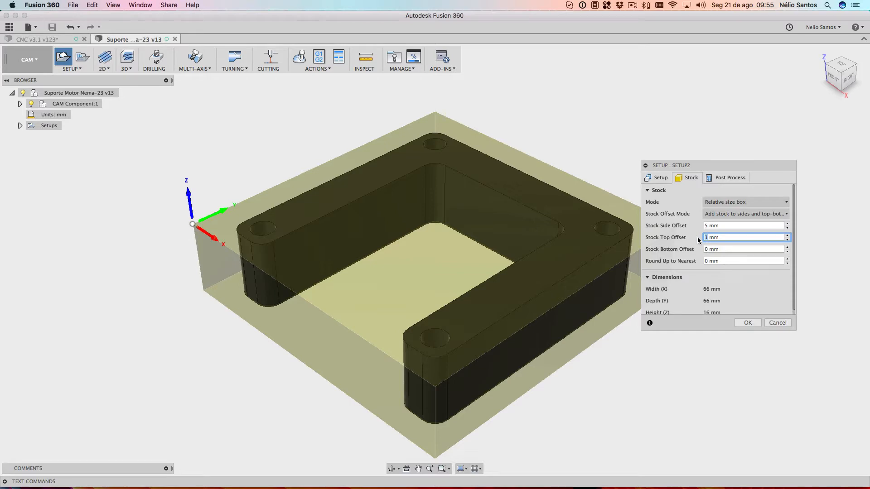
{"action": "scroll", "coordinate": [689, 281], "scroll_direction": "down", "scroll_amount": 1}
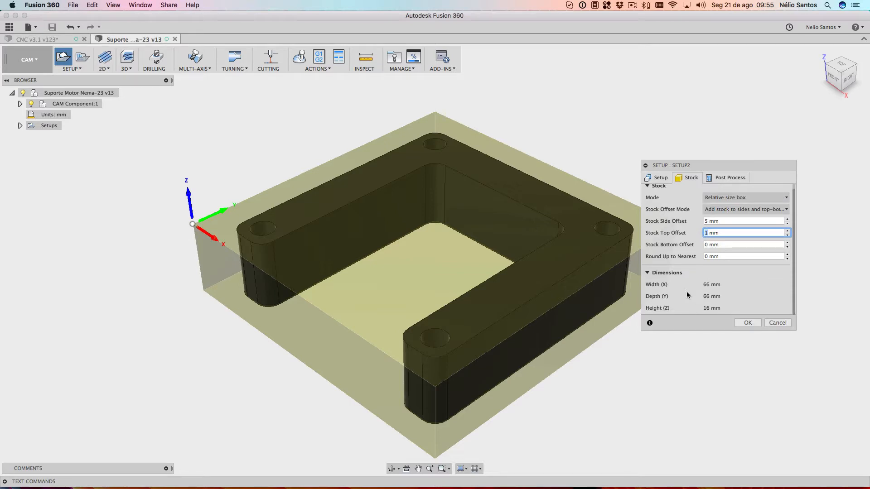
{"action": "type", "text": "0"}
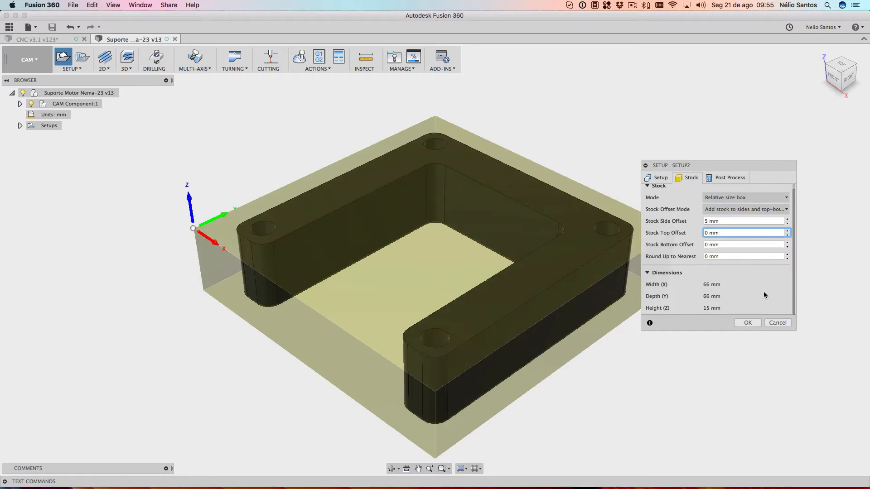
{"action": "left_click", "coordinate": [707, 245]}
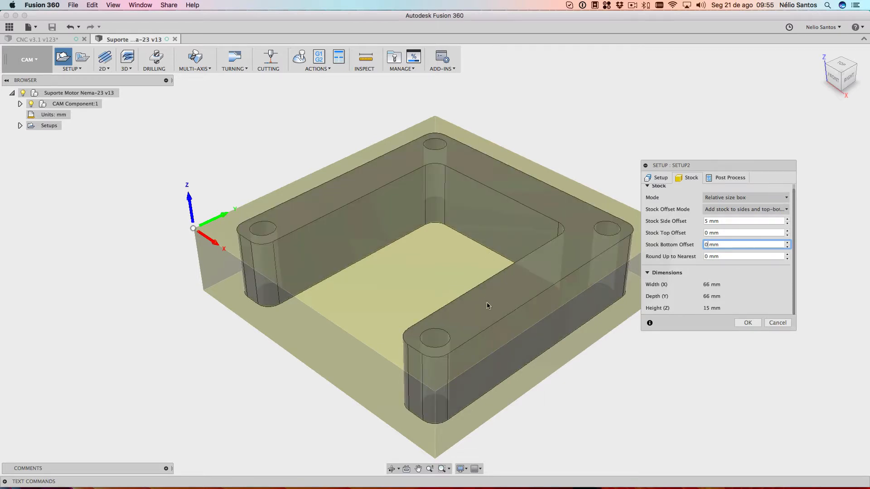
Enter the program comment "Espacador Nema-23 15mm" in the post process settings and accept the setup.
{"action": "left_click", "coordinate": [716, 178]}
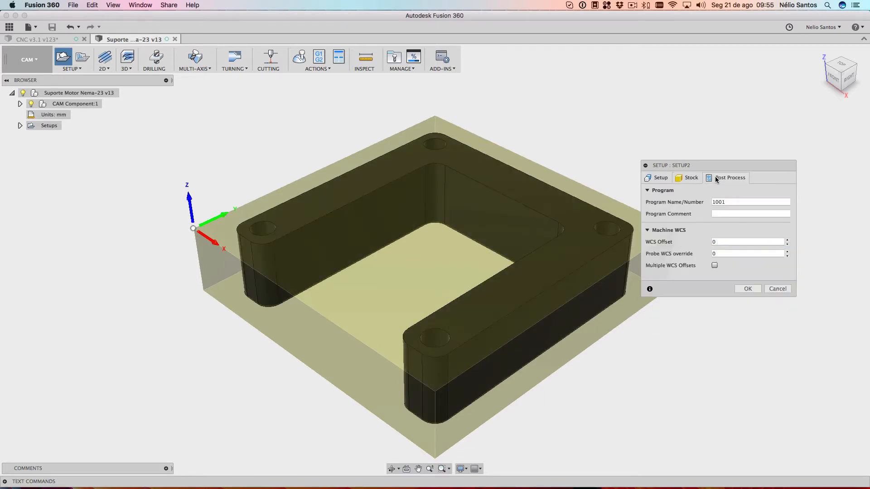
{"action": "left_click", "coordinate": [723, 213]}
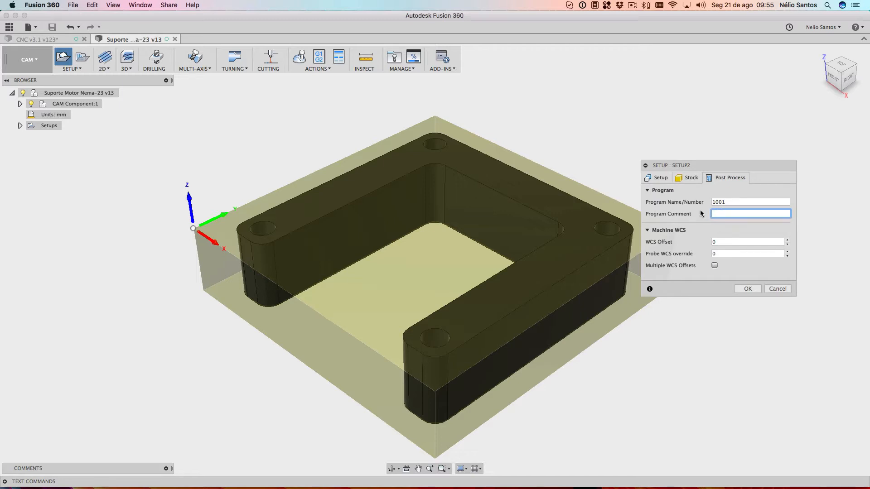
{"action": "type", "text": "Espacador Nema-23 15mm"}
{"action": "key", "text": "BackSpace"}
{"action": "left_click", "coordinate": [747, 290]}
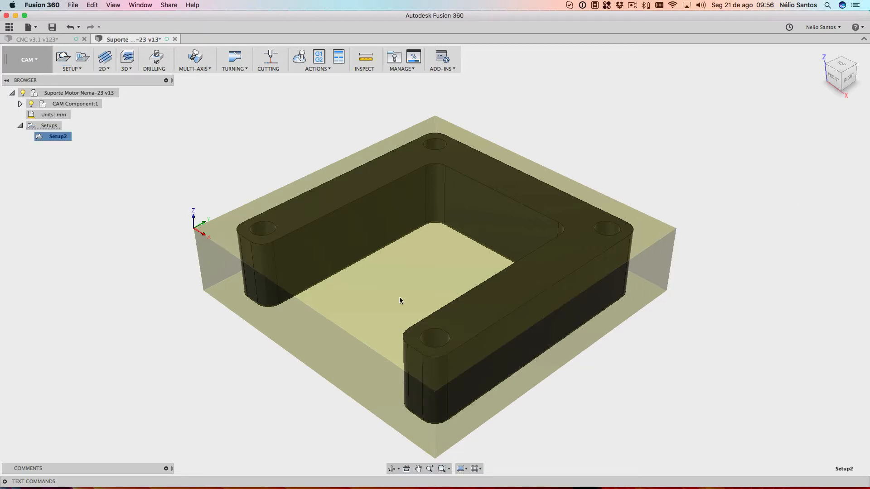
Add a 2D Bore operation to Setup2.
{"action": "middle_click_drag", "start_coordinate": [182, 310], "coordinate": [247, 309], "text": "shift"}
{"action": "left_click", "coordinate": [62, 137]}
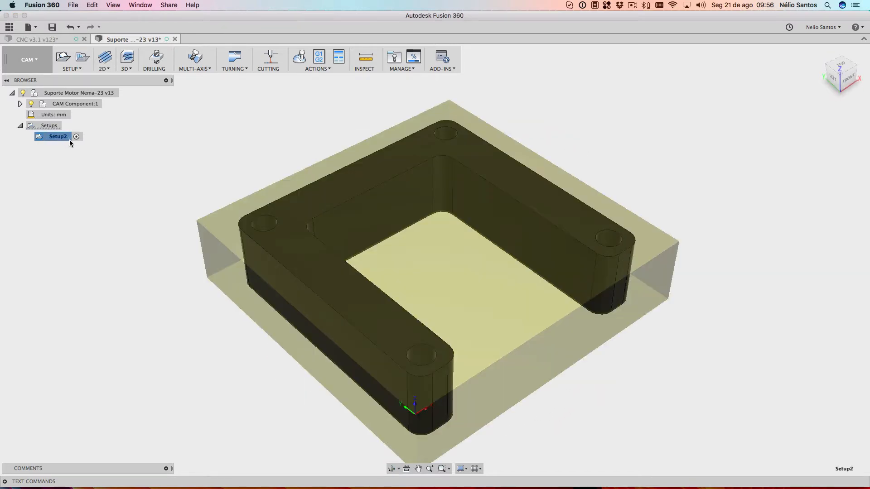
{"action": "left_click", "coordinate": [102, 68]}
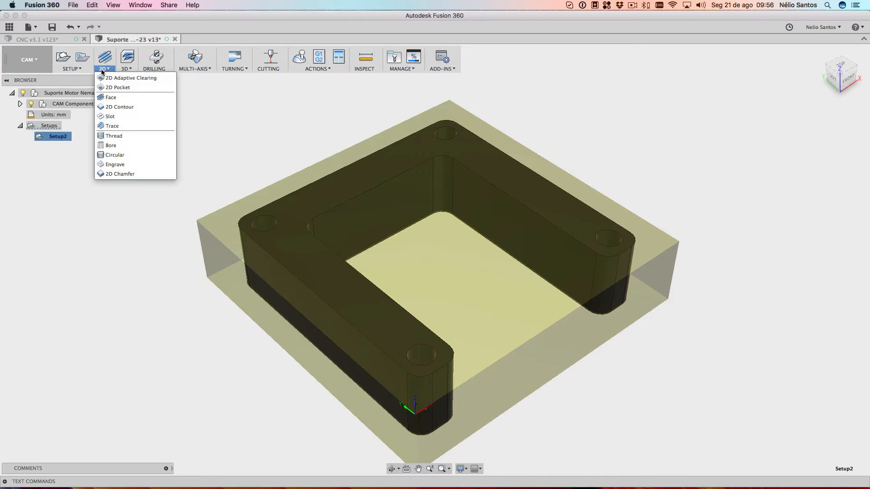
{"action": "left_click", "coordinate": [121, 145]}
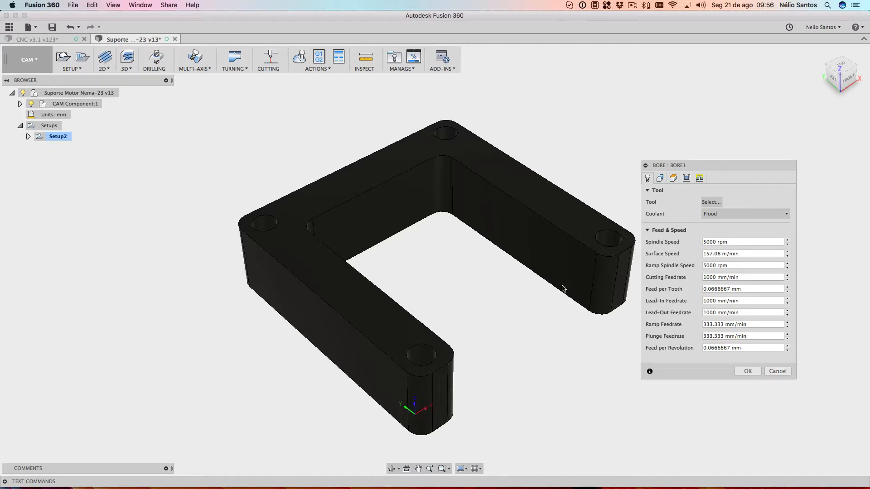
List the tools of all libraries for the bore and inspect the 4 mm flat end mill from the CNC v3.1 document.
{"action": "left_click", "coordinate": [710, 202]}
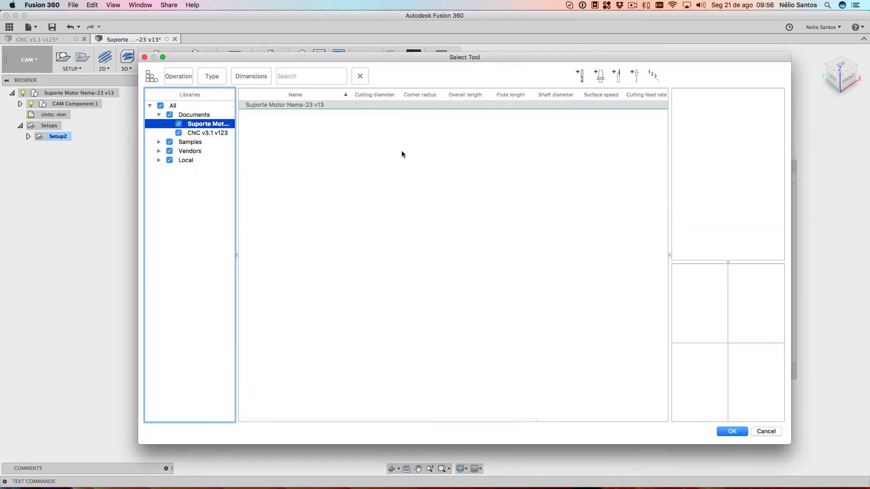
{"action": "left_click", "coordinate": [172, 106]}
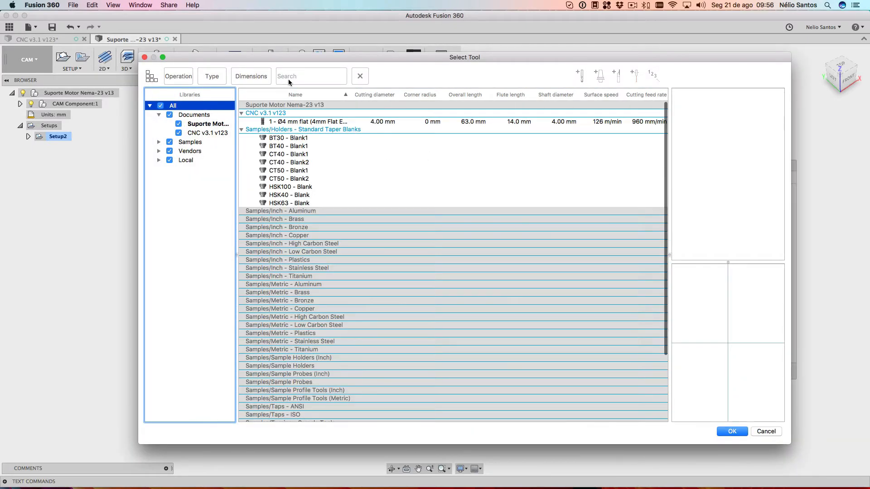
{"action": "left_click", "coordinate": [292, 80]}
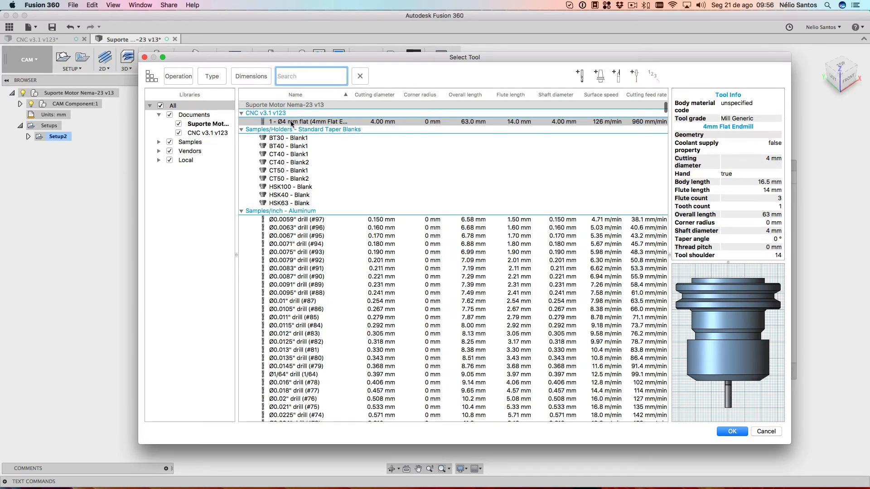
{"action": "left_click", "coordinate": [314, 122]}
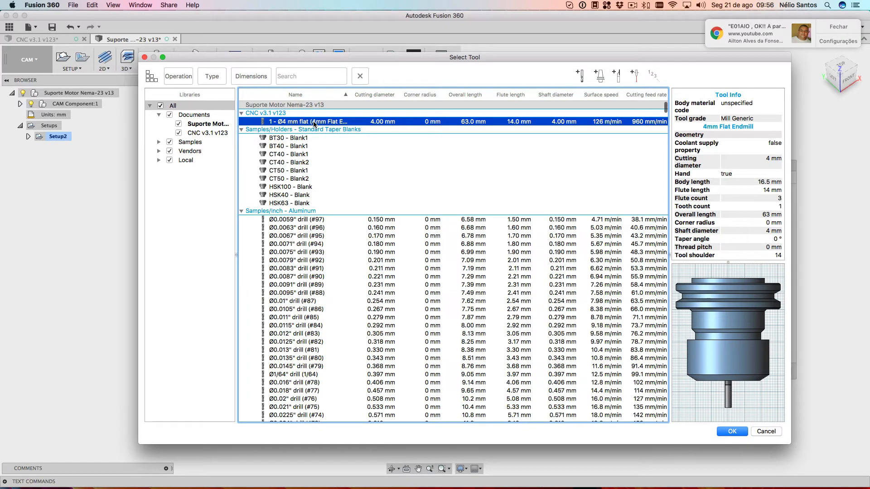
{"action": "scroll", "coordinate": [326, 164], "scroll_direction": "right", "scroll_amount": 3}
{"action": "scroll", "coordinate": [330, 169], "scroll_direction": "left", "scroll_amount": 3}
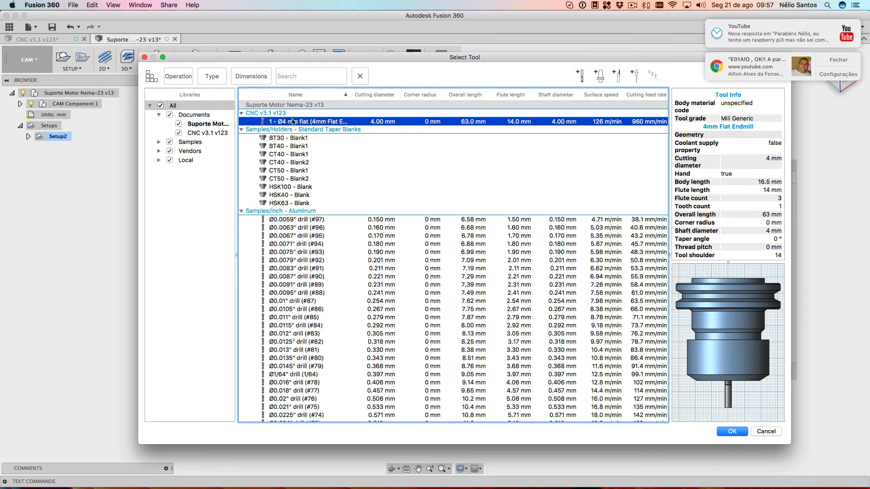
Search the tool libraries for "4mm" and select the 4 mm flat end mill in the Metric - High Carbon Steel samples.
{"action": "left_click", "coordinate": [303, 76]}
{"action": "left_click", "coordinate": [303, 76]}
{"action": "type", "text": "4mm"}
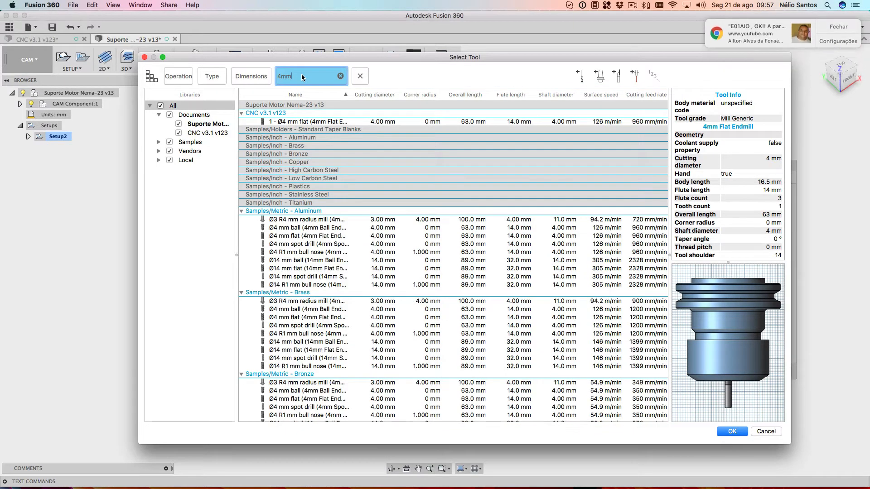
{"action": "key", "text": "Return"}
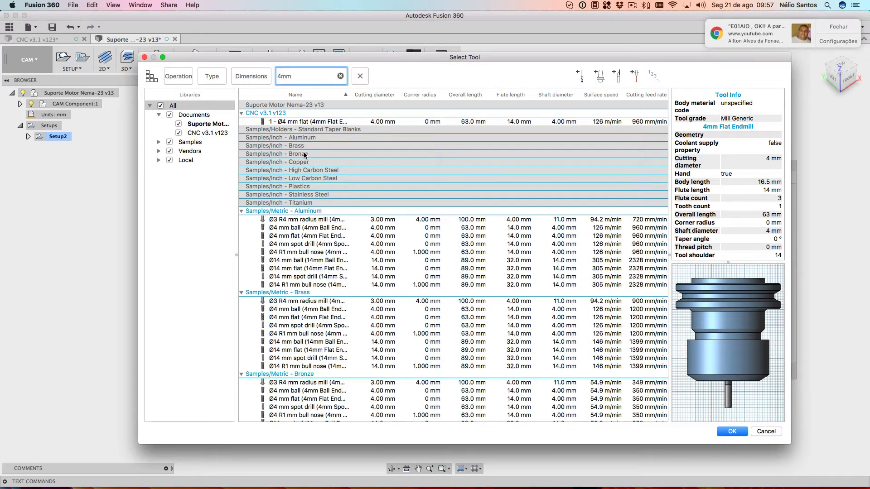
{"action": "scroll", "coordinate": [320, 277], "scroll_direction": "down", "scroll_amount": 5}
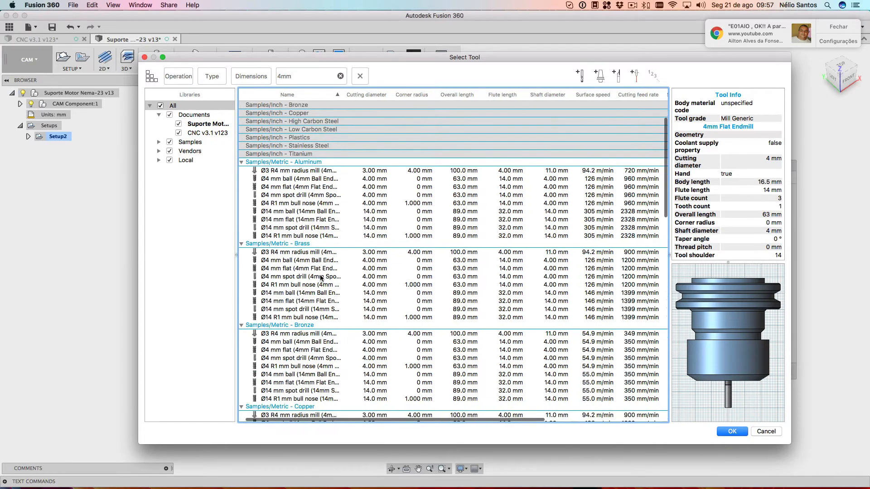
{"action": "scroll", "coordinate": [320, 277], "scroll_direction": "down", "scroll_amount": 6}
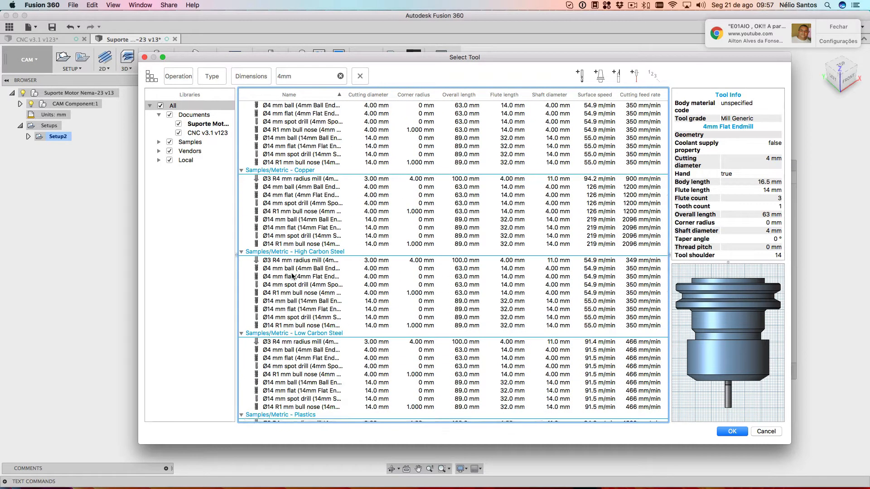
{"action": "left_click", "coordinate": [290, 268]}
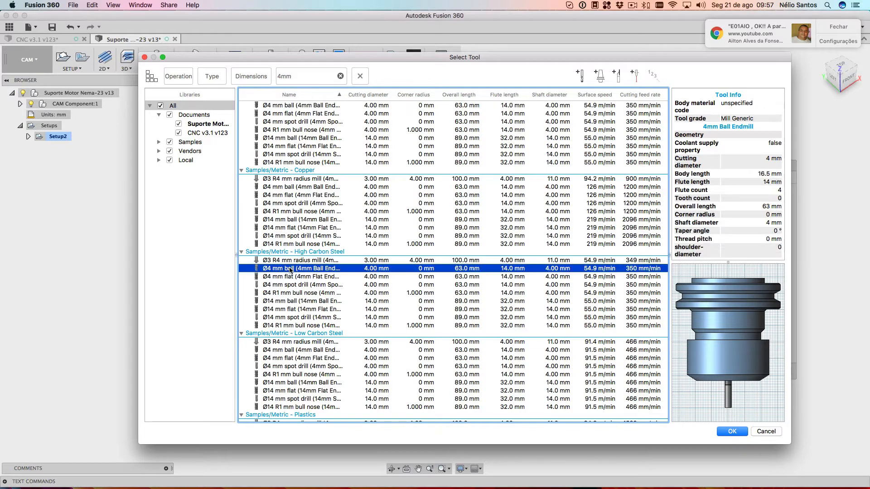
{"action": "left_click", "coordinate": [291, 277]}
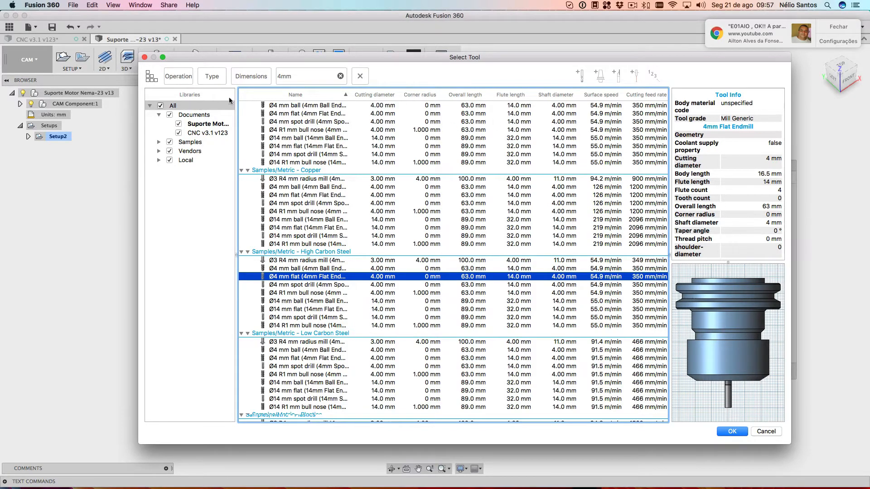
Look over the tool type and dimension filters without applying any, and accept the selected 4 mm flat end mill.
{"action": "left_click", "coordinate": [182, 78]}
{"action": "left_click", "coordinate": [182, 78]}
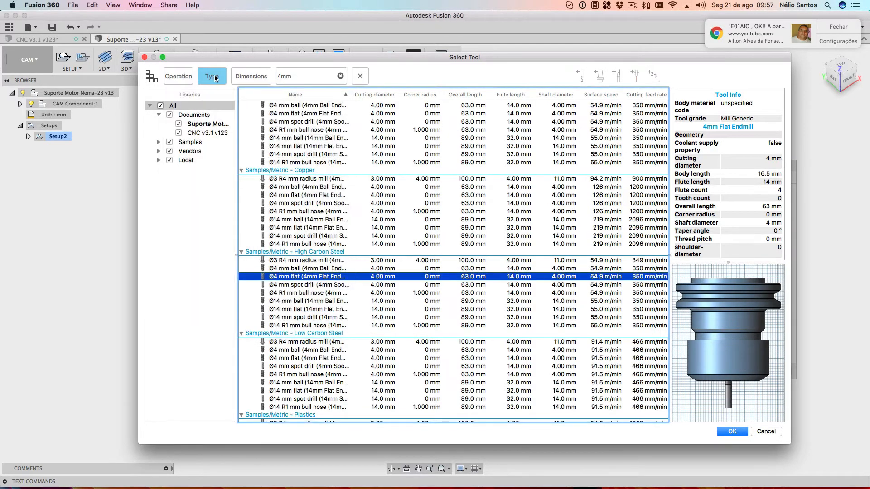
{"action": "left_click", "coordinate": [215, 78]}
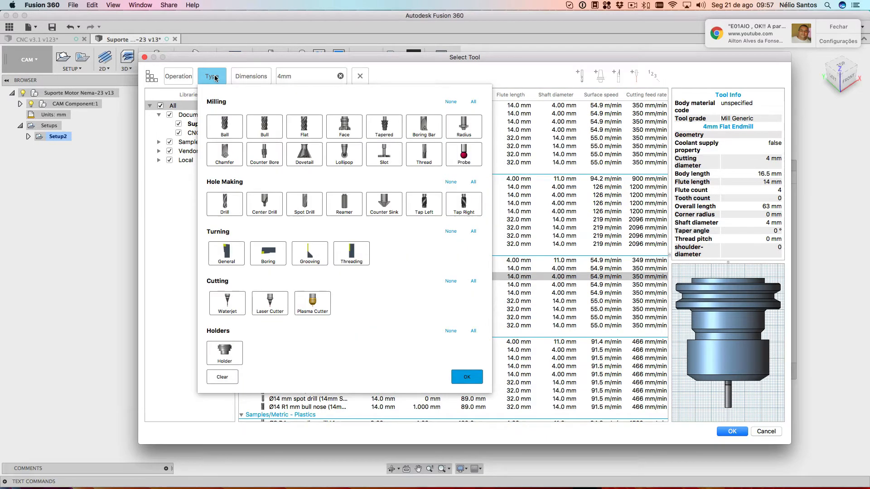
{"action": "left_click", "coordinate": [215, 78]}
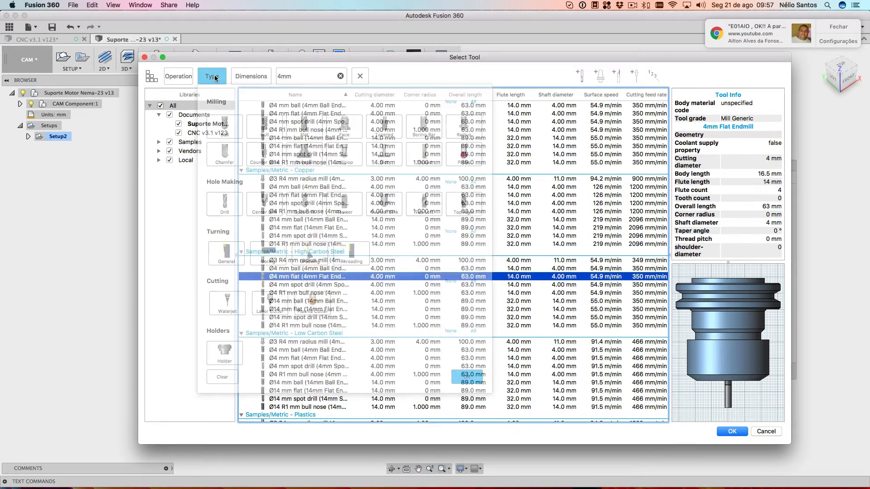
{"action": "left_click", "coordinate": [246, 79]}
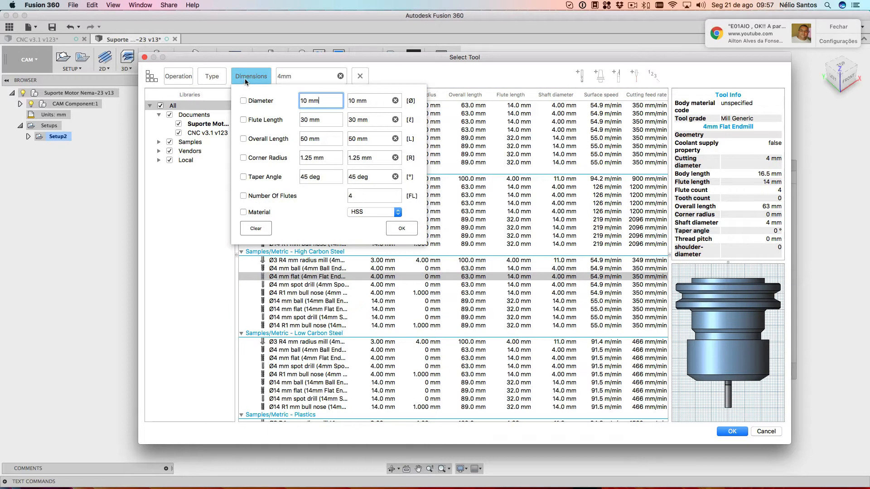
{"action": "left_click", "coordinate": [245, 78]}
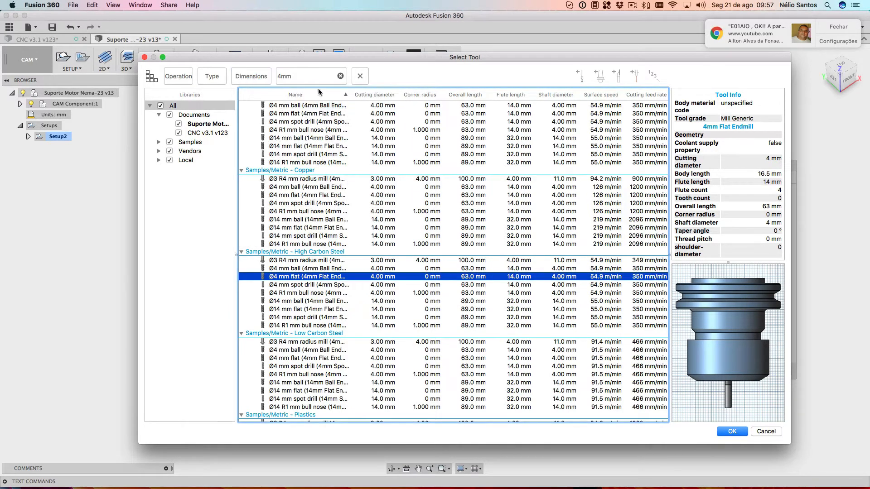
{"action": "left_click", "coordinate": [722, 431]}
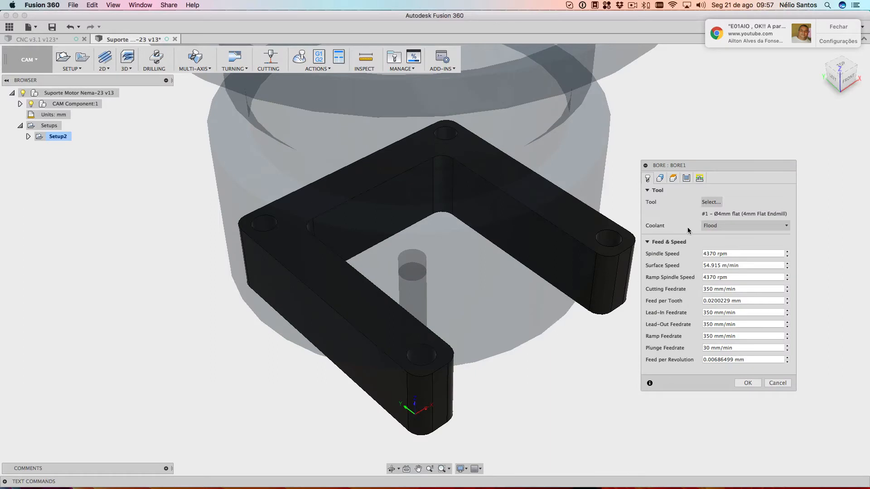
Disable the bore's coolant and set its spindle speed to 8000 rpm.
{"action": "left_click", "coordinate": [713, 227]}
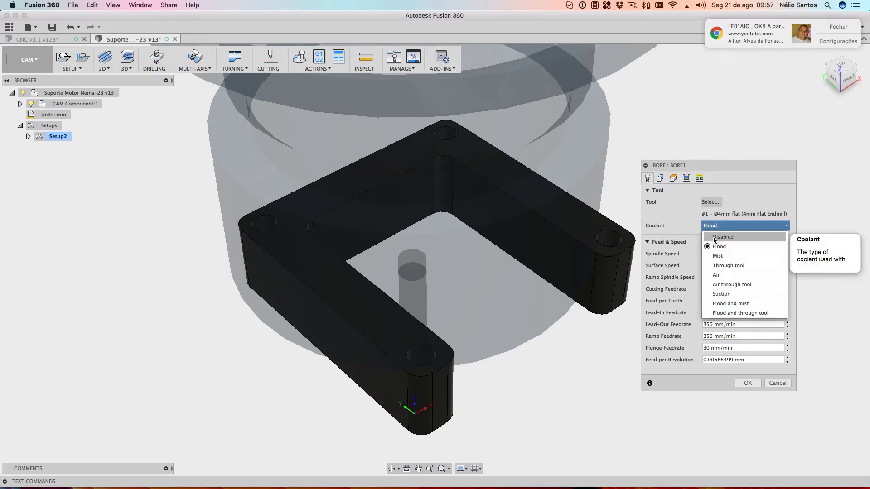
{"action": "left_click", "coordinate": [713, 237]}
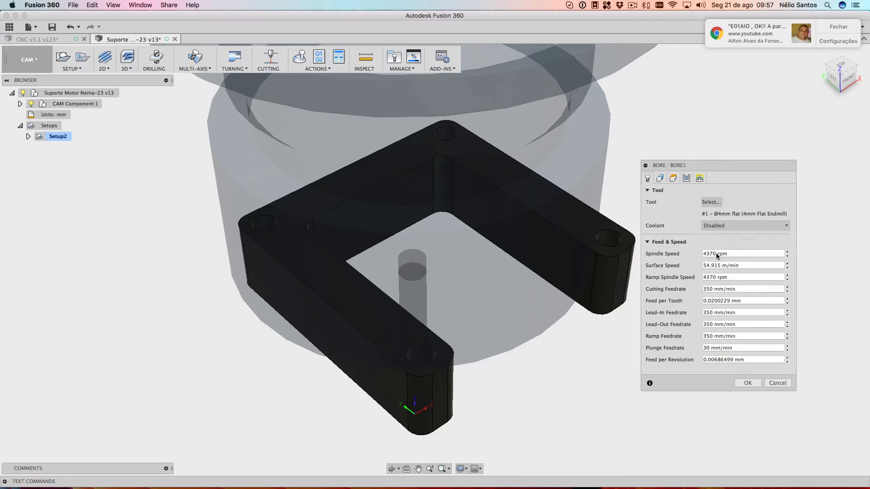
{"action": "left_click", "coordinate": [710, 255]}
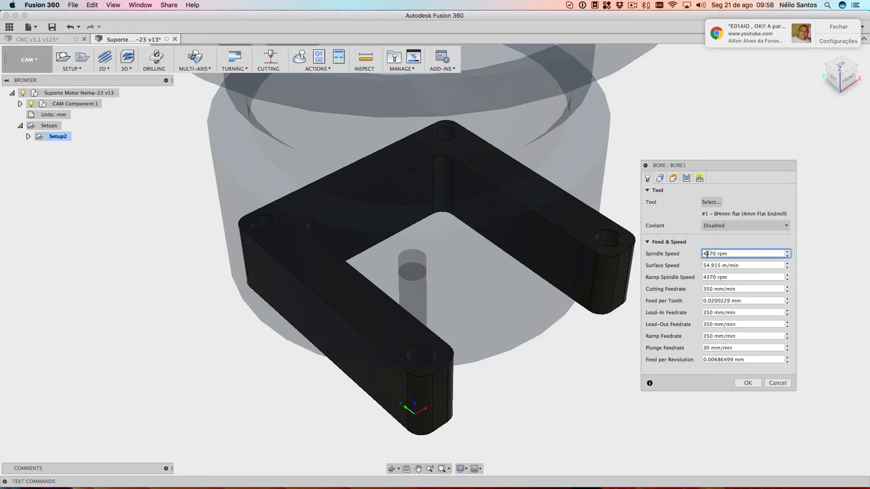
{"action": "double_click", "coordinate": [714, 254]}
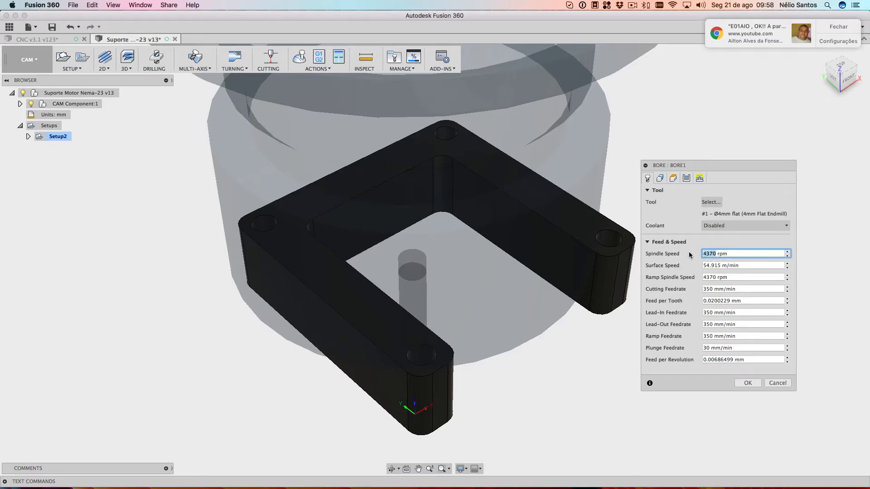
{"action": "type", "text": "800"}
{"action": "key", "text": "Return"}
{"action": "left_click", "coordinate": [708, 277]}
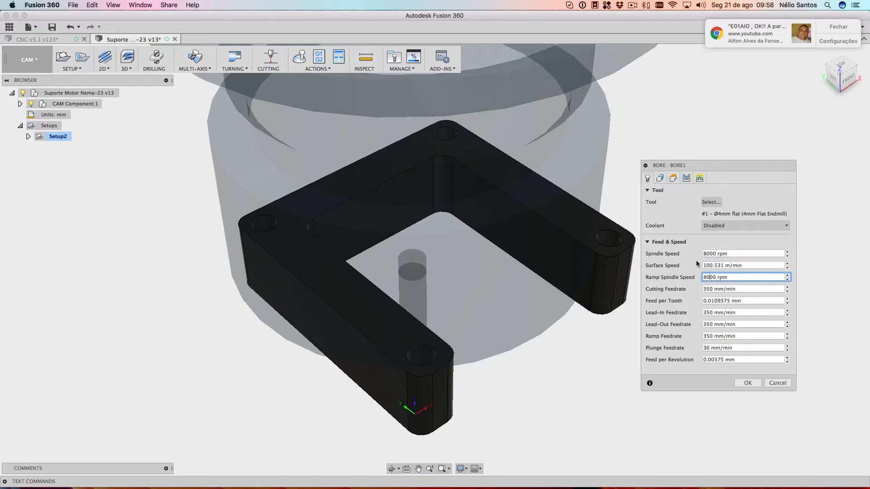
Set the bore's plunge feedrate to 150 mm/min.
{"action": "left_click", "coordinate": [28, 136]}
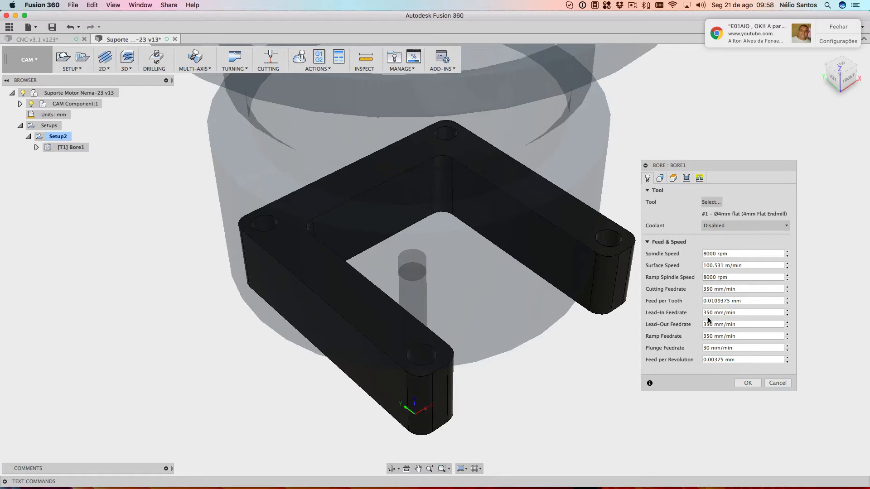
{"action": "mouse_move", "coordinate": [708, 312]}
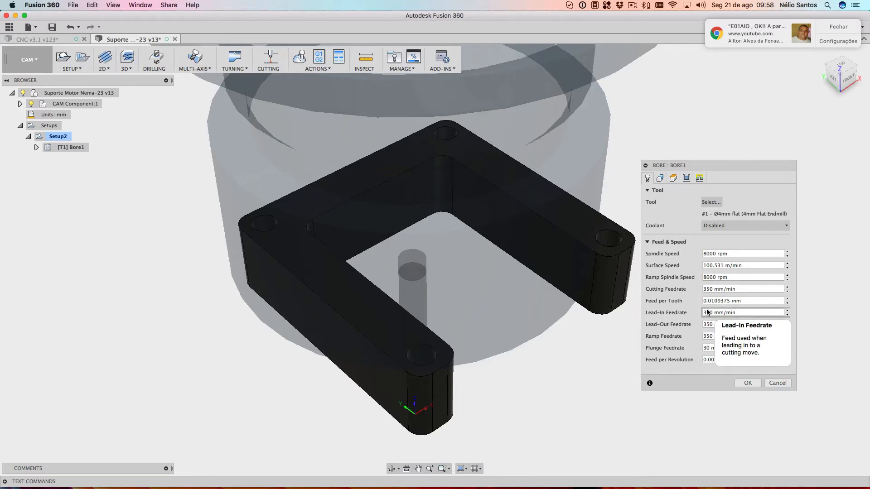
{"action": "mouse_move", "coordinate": [712, 336]}
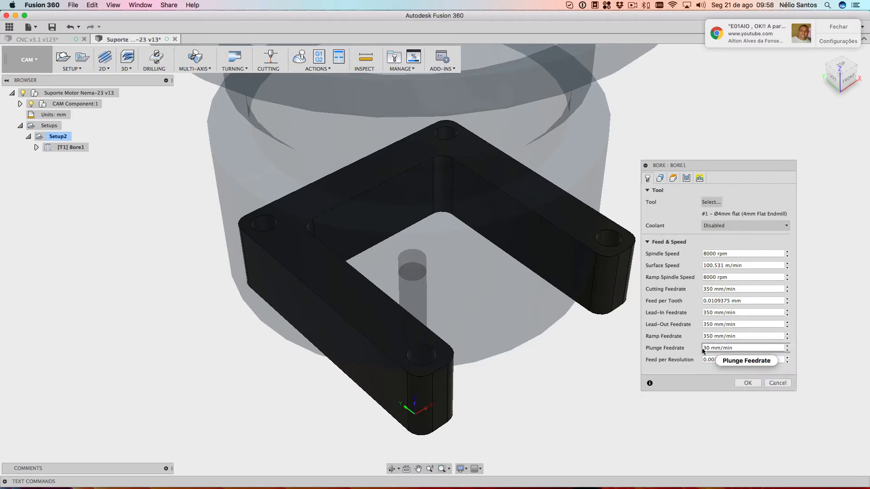
{"action": "mouse_move", "coordinate": [709, 352]}
{"action": "double_click", "coordinate": [707, 348]}
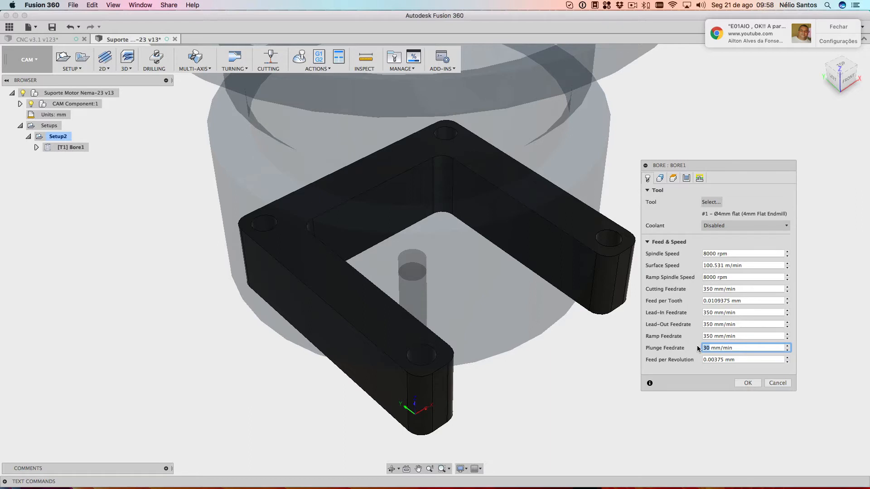
{"action": "type", "text": "150"}
{"action": "left_click", "coordinate": [707, 322]}
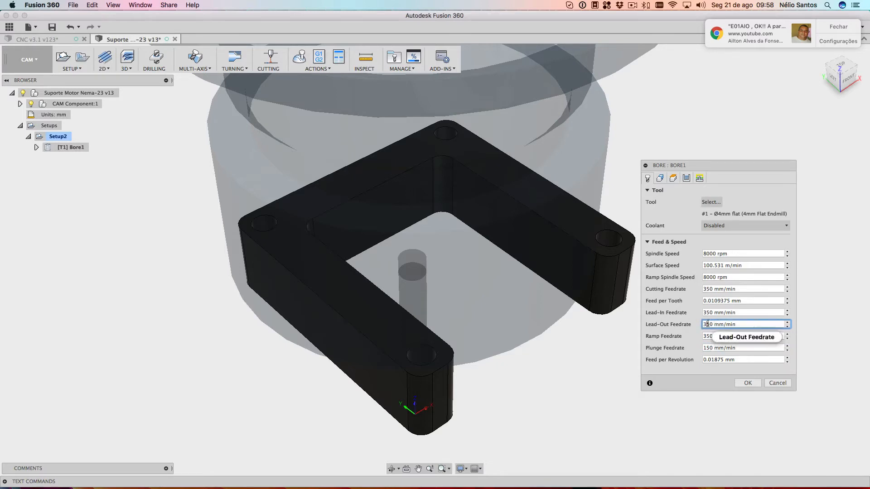
{"action": "left_click", "coordinate": [706, 312]}
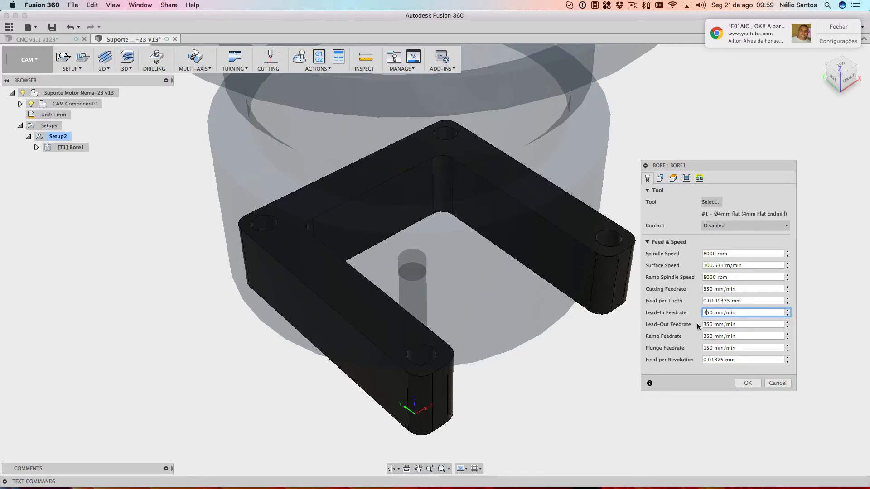
{"action": "mouse_move", "coordinate": [707, 312]}
Select the circular faces of all four corner holes as the bore geometry.
{"action": "left_click", "coordinate": [660, 178]}
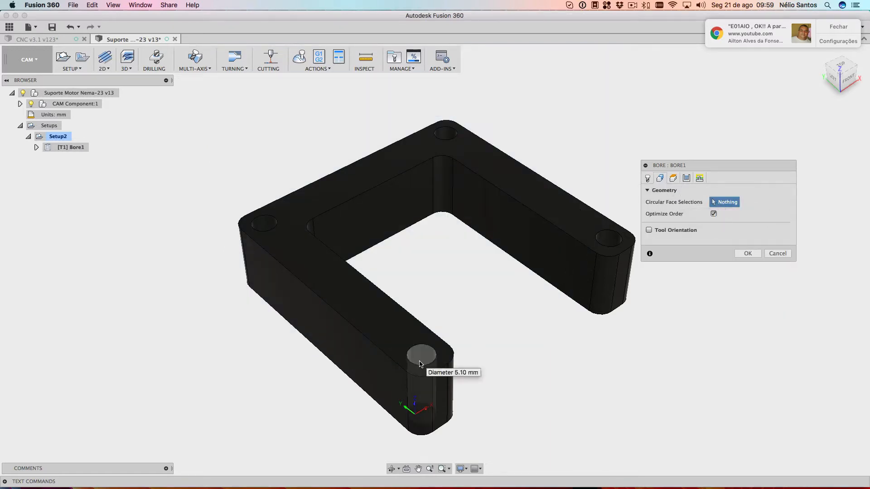
{"action": "left_click", "coordinate": [420, 358]}
{"action": "left_click", "coordinate": [606, 240]}
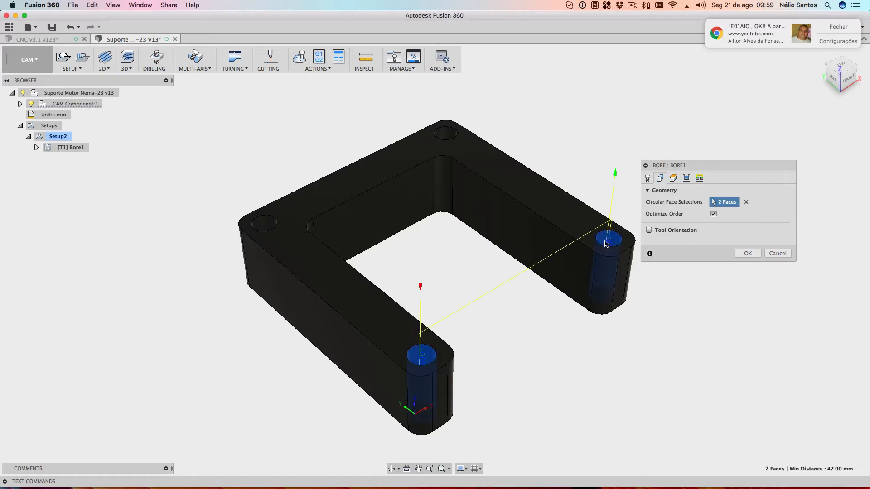
{"action": "left_click", "coordinate": [446, 135]}
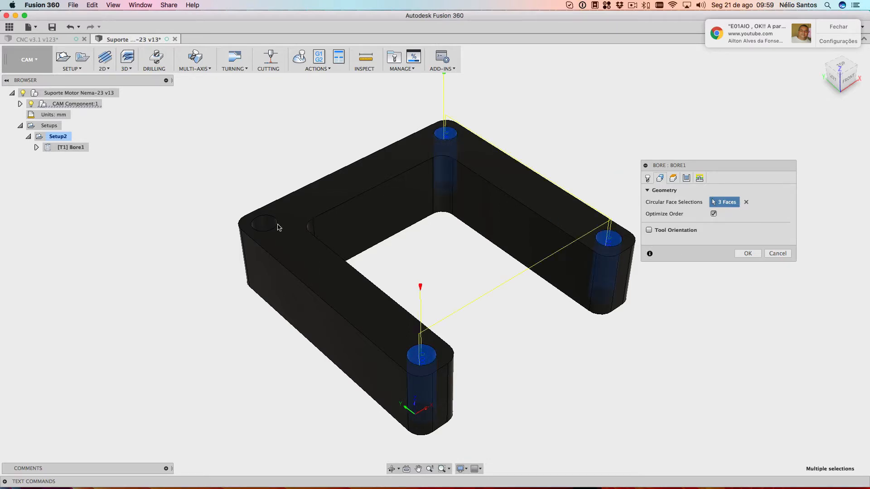
{"action": "left_click", "coordinate": [271, 230]}
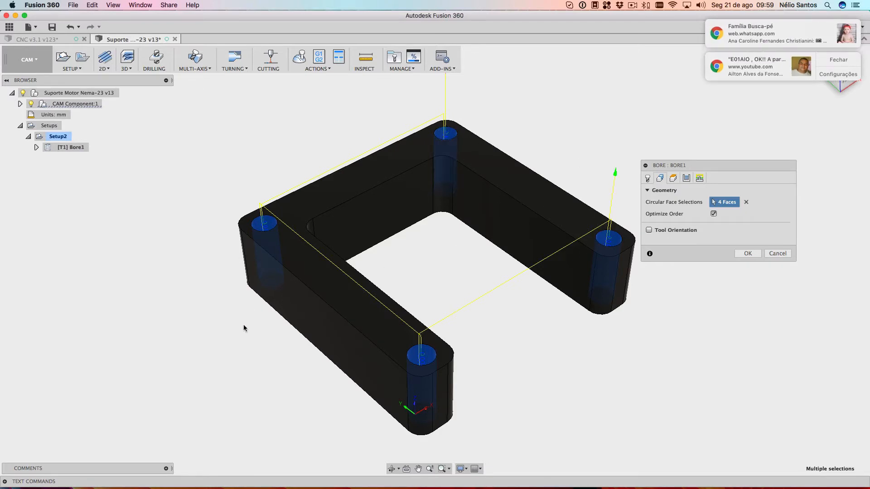
Set the bore's top height from Stock top and its bottom height from Stock bottom.
{"action": "scroll", "coordinate": [243, 329], "scroll_direction": "down", "scroll_amount": 2}
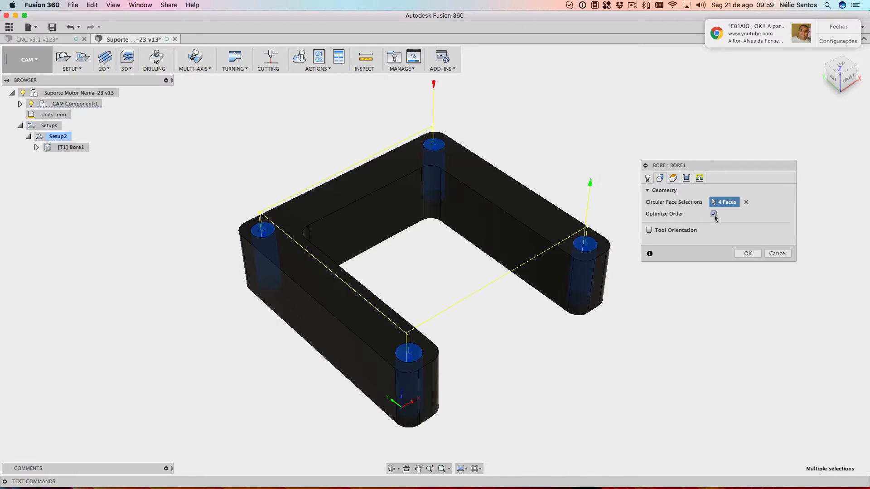
{"action": "left_click", "coordinate": [673, 179]}
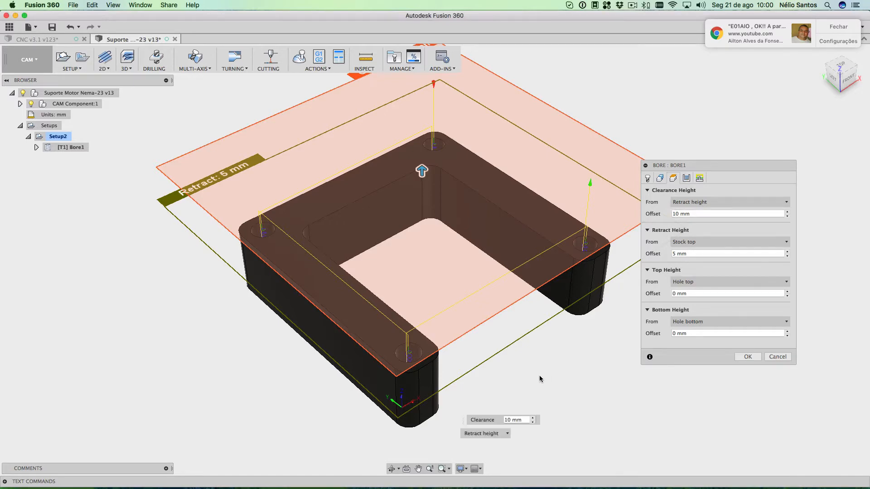
{"action": "mouse_move", "coordinate": [539, 375]}
{"action": "middle_mouse_down", "text": "shift"}
{"action": "mouse_move", "coordinate": [541, 383]}
{"action": "mouse_move", "coordinate": [520, 351]}
{"action": "mouse_move", "coordinate": [568, 359]}
{"action": "mouse_move", "coordinate": [566, 368]}
{"action": "mouse_move", "coordinate": [528, 367]}
{"action": "mouse_move", "coordinate": [485, 355]}
{"action": "mouse_move", "coordinate": [566, 352]}
{"action": "mouse_move", "coordinate": [518, 362]}
{"action": "mouse_move", "coordinate": [544, 375]}
{"action": "middle_mouse_up", "text": "shift"}
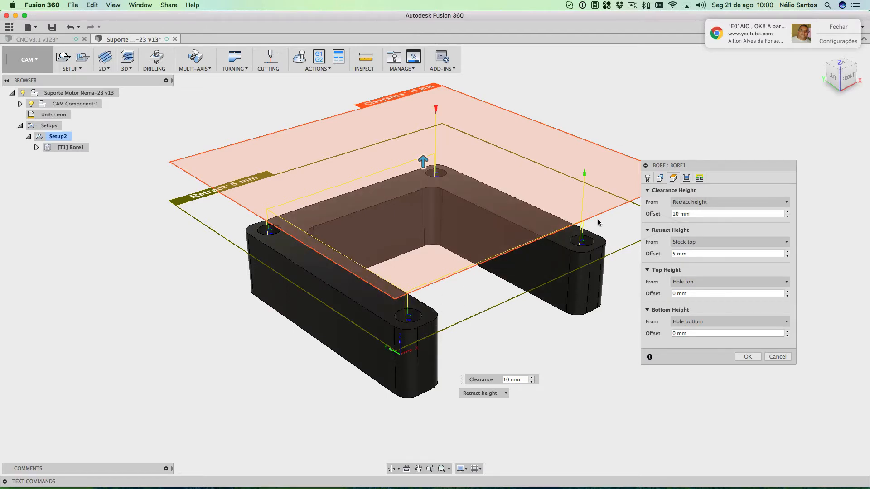
{"action": "left_click", "coordinate": [703, 283]}
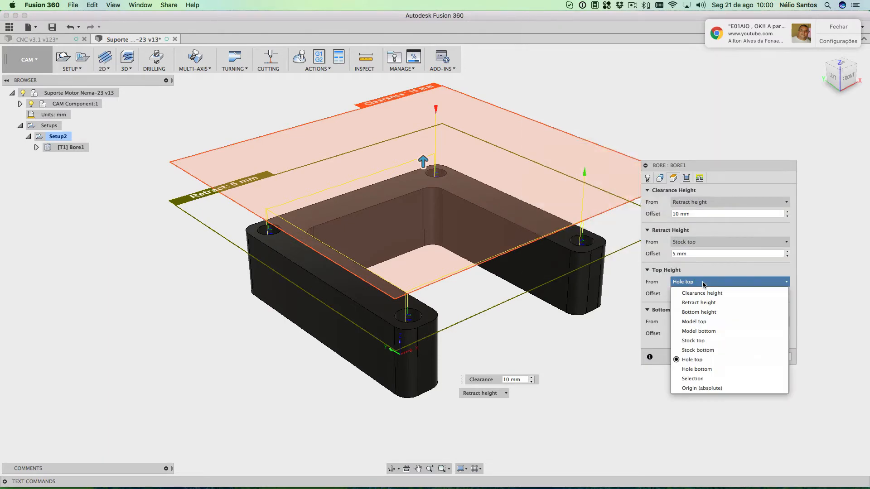
{"action": "left_click", "coordinate": [691, 340]}
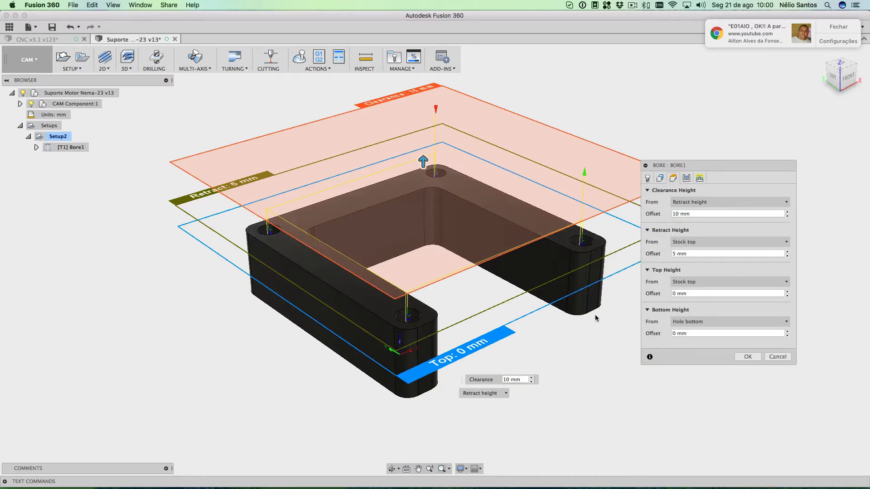
{"action": "left_click", "coordinate": [703, 322]}
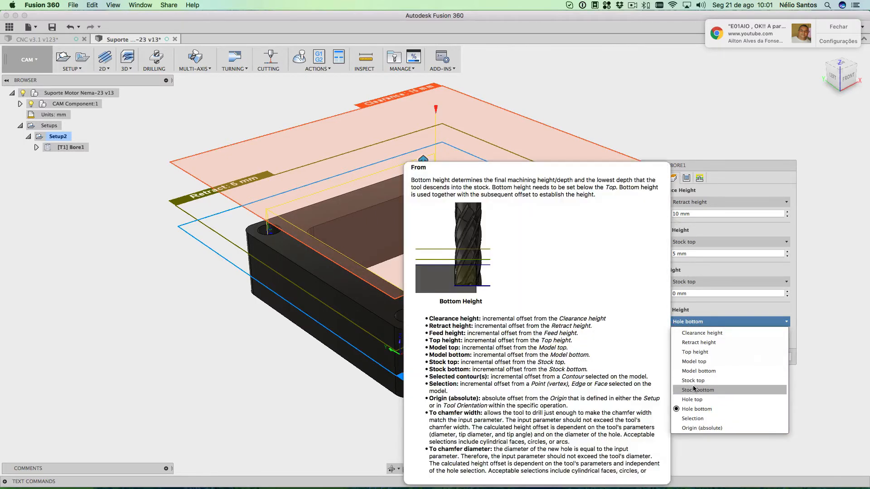
{"action": "left_click", "coordinate": [694, 390]}
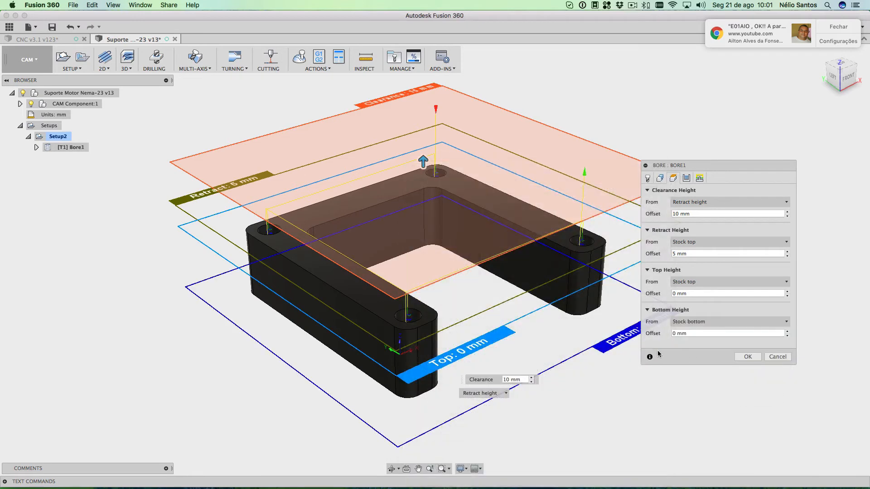
Set the bore's bottom height offset to -0.7 mm, inspect the toolpath below the part from the front, and accept the operation.
{"action": "left_click_drag", "start_coordinate": [674, 171], "coordinate": [721, 208]}
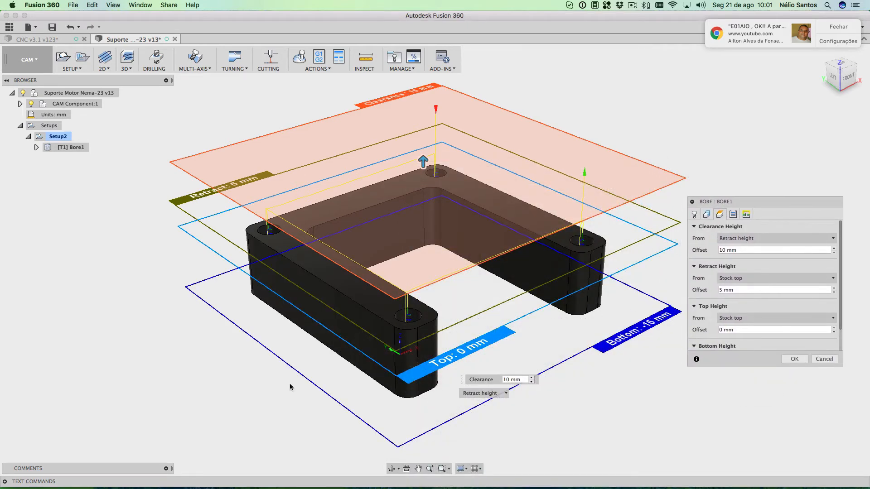
{"action": "left_click", "coordinate": [848, 78]}
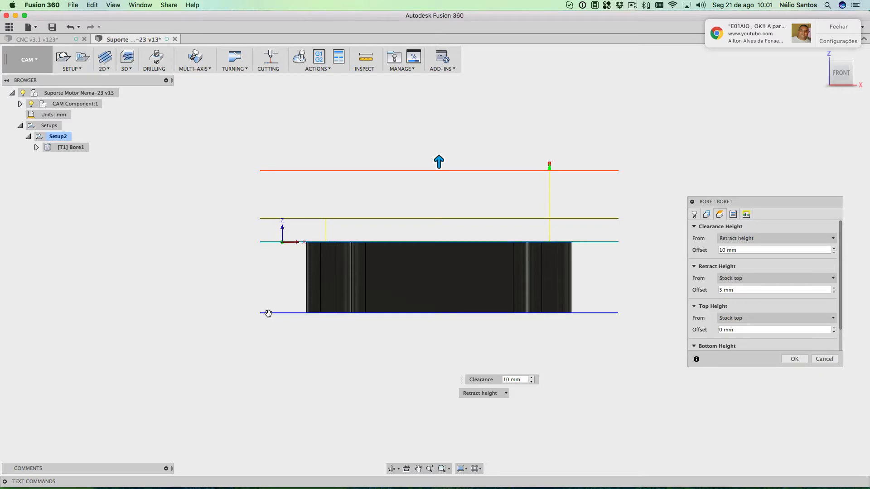
{"action": "scroll", "coordinate": [768, 305], "scroll_direction": "down", "scroll_amount": 3}
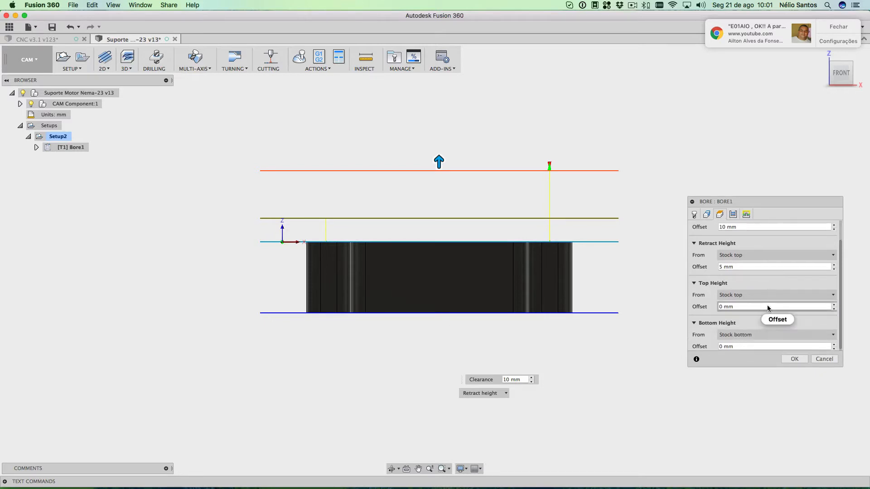
{"action": "left_click", "coordinate": [721, 345]}
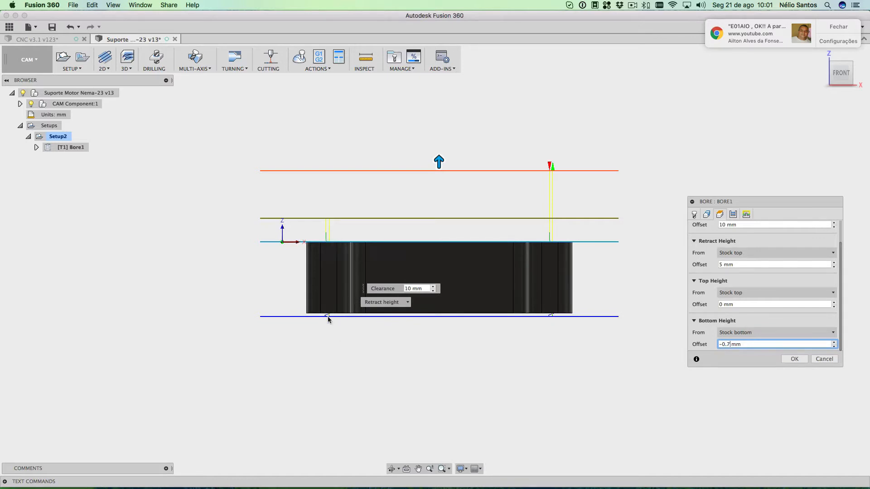
{"action": "scroll", "coordinate": [326, 314], "scroll_direction": "up", "scroll_amount": 10}
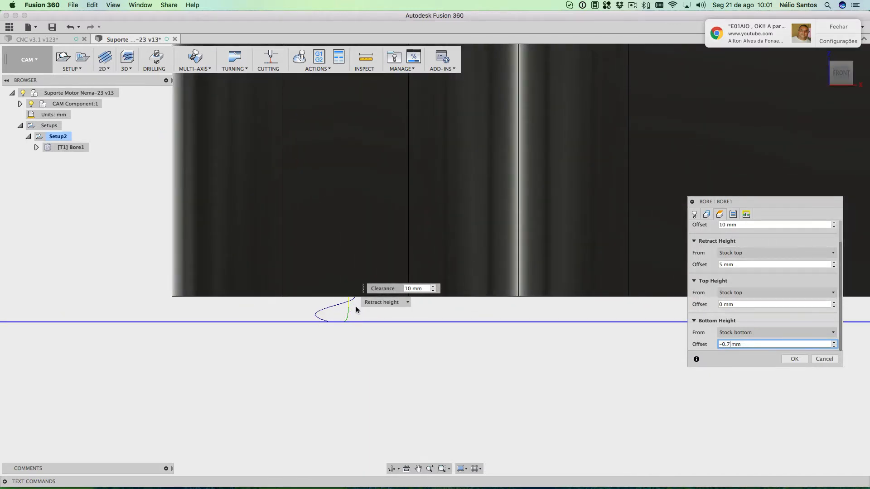
{"action": "scroll", "coordinate": [348, 312], "scroll_direction": "down", "scroll_amount": 10}
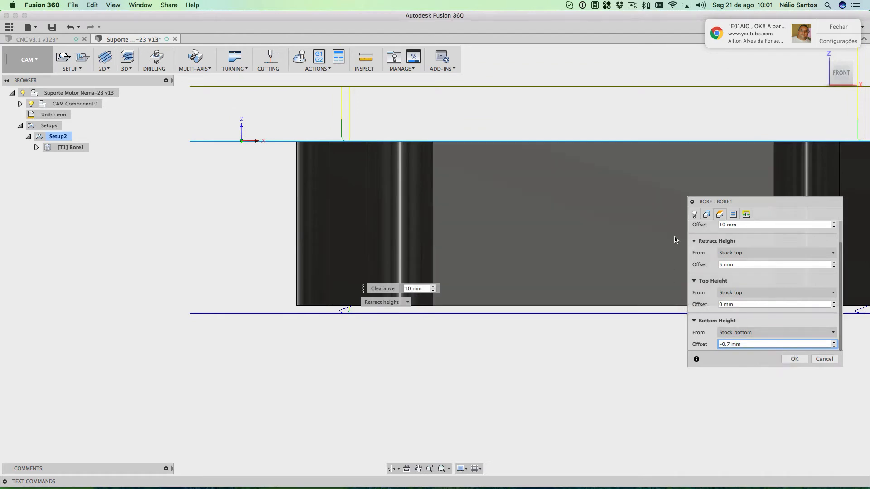
{"action": "left_click", "coordinate": [820, 53]}
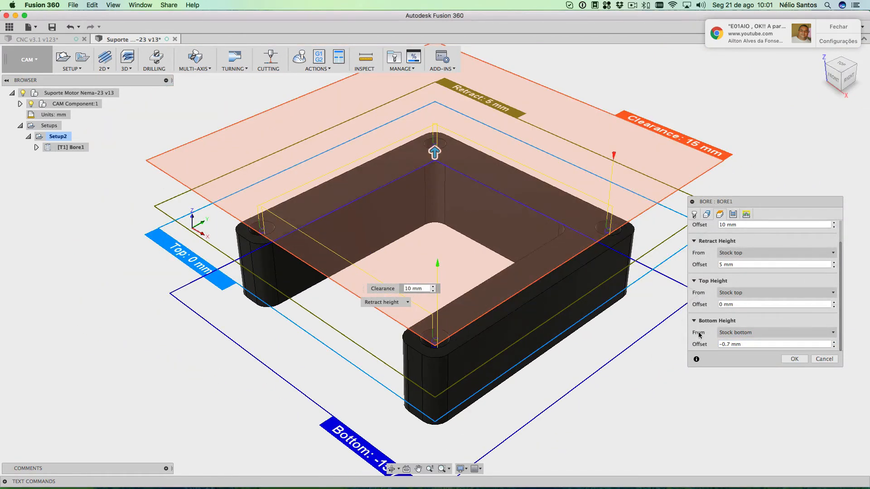
{"action": "left_click", "coordinate": [794, 359]}
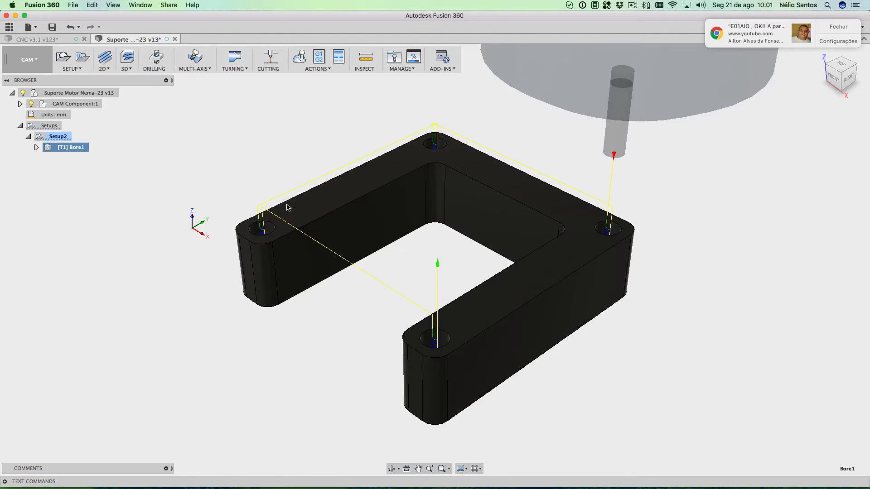
Rename the bore operation as "Furos 5mm".
{"action": "left_click", "coordinate": [61, 148]}
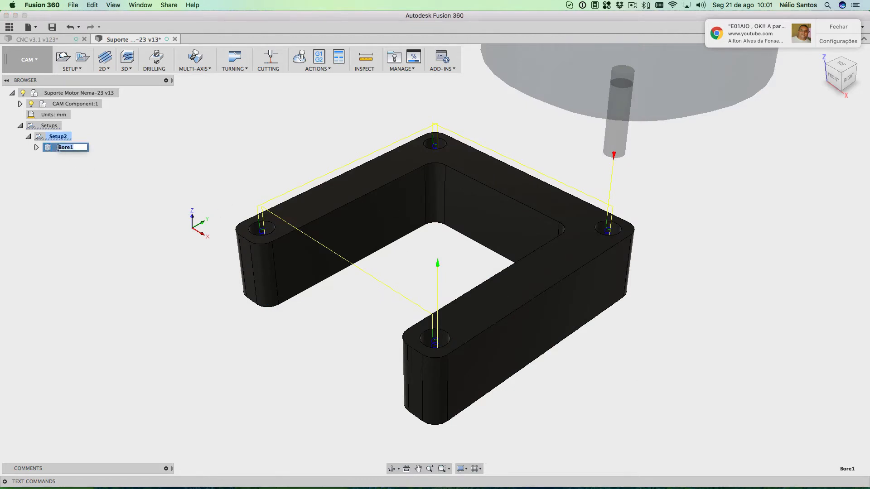
{"action": "type", "text": "Furos 5mm"}
{"action": "key", "text": "Return"}
Simulate the corner-hole bore operation with the stock shown, and close the simulation.
{"action": "left_click", "coordinate": [299, 57]}
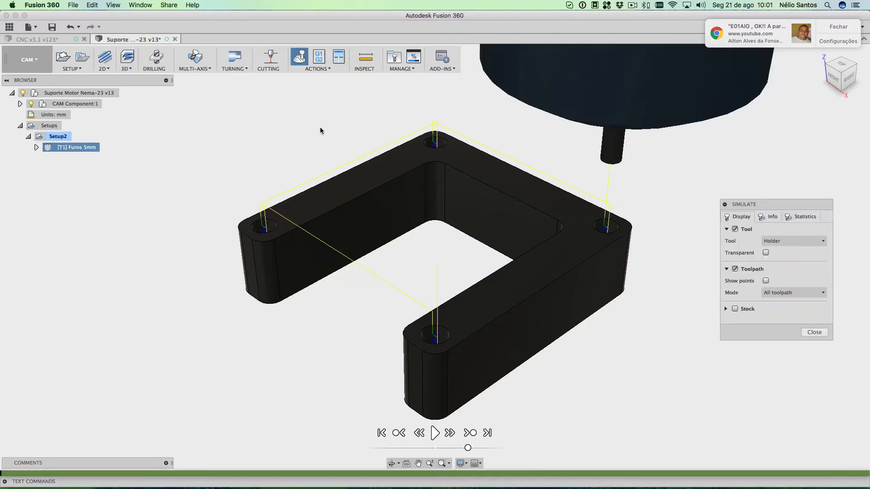
{"action": "left_click", "coordinate": [735, 310]}
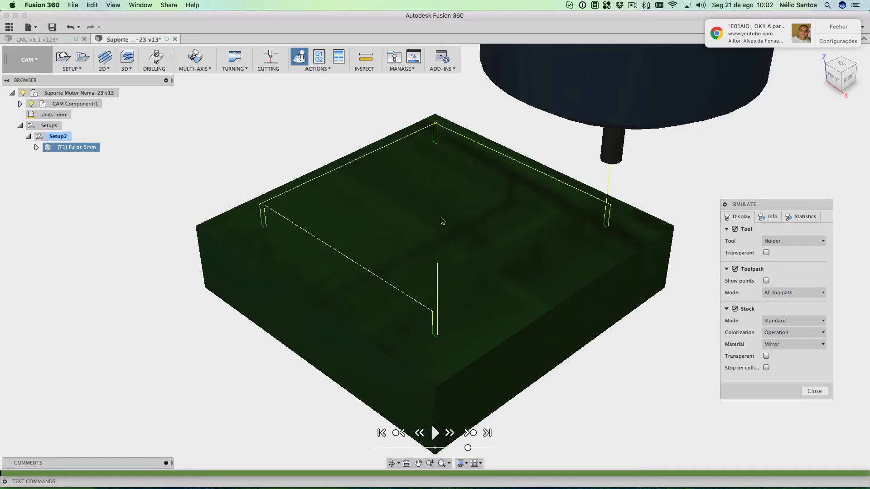
{"action": "left_click", "coordinate": [434, 432]}
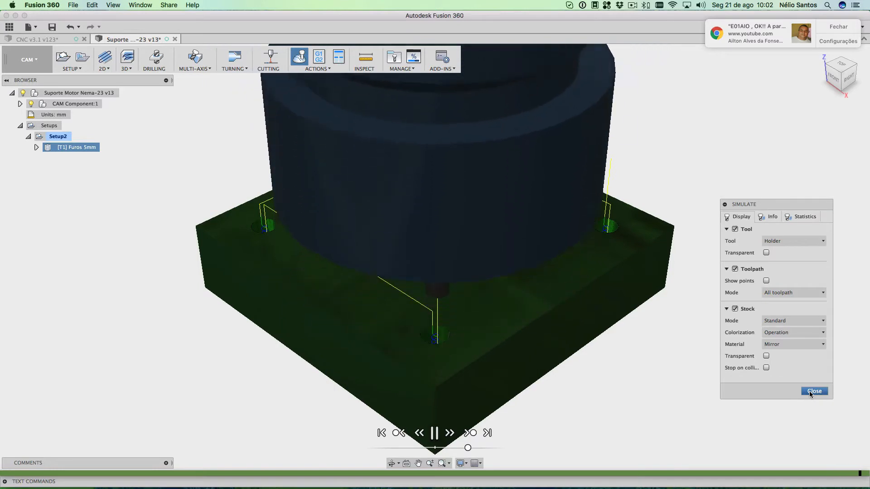
{"action": "left_click", "coordinate": [813, 391]}
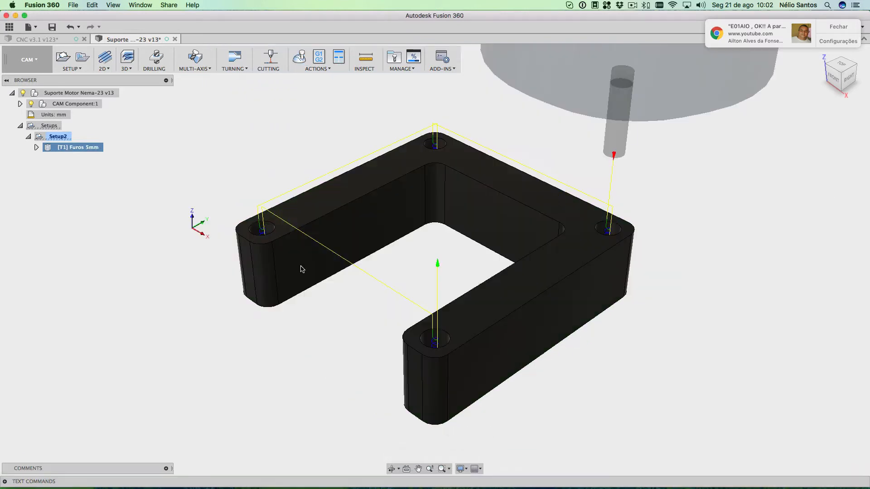
Reopen the Furos 5mm operation for editing and set its pass pitch to 0.5 mm.
{"action": "right_click", "coordinate": [74, 148]}
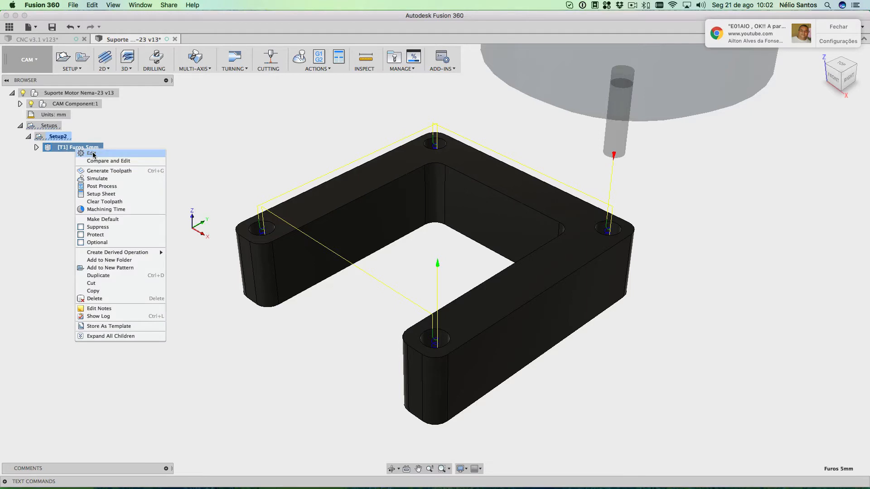
{"action": "left_click", "coordinate": [92, 154]}
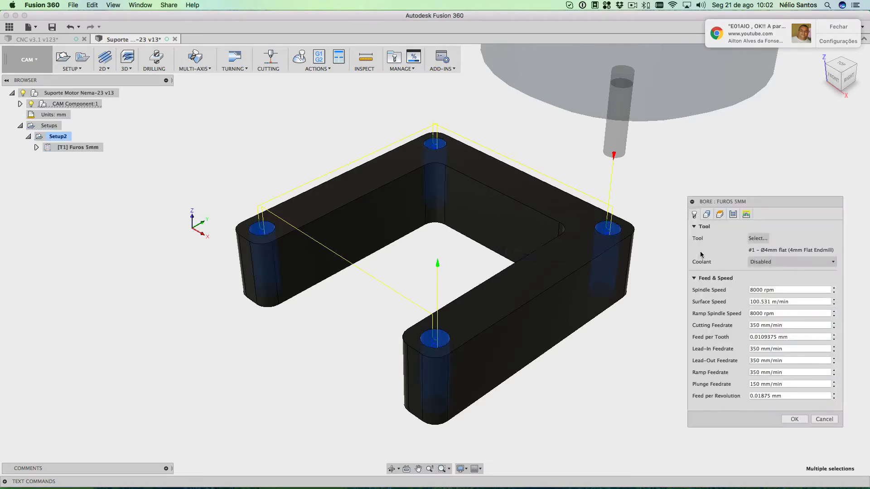
{"action": "left_click", "coordinate": [746, 215]}
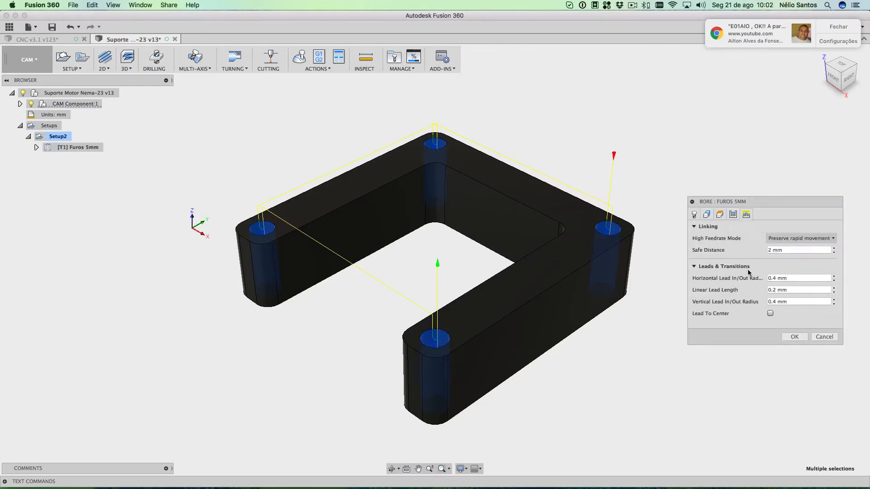
{"action": "left_click", "coordinate": [734, 216]}
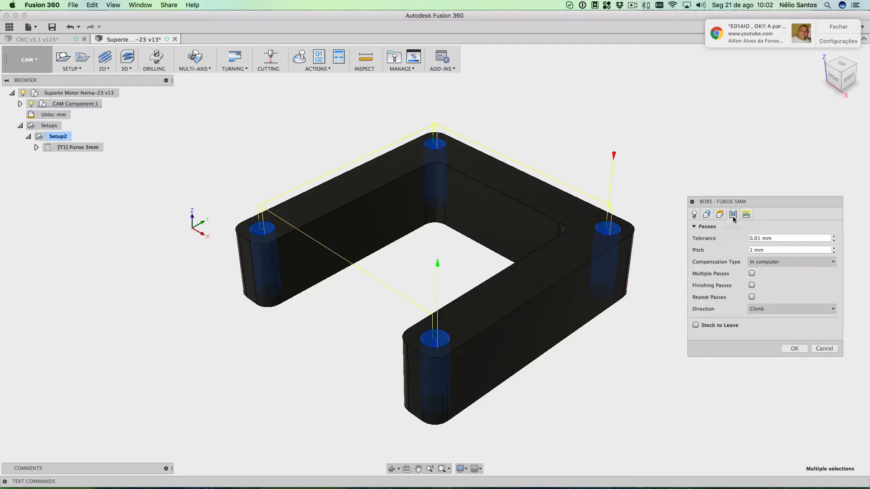
{"action": "left_click", "coordinate": [752, 250]}
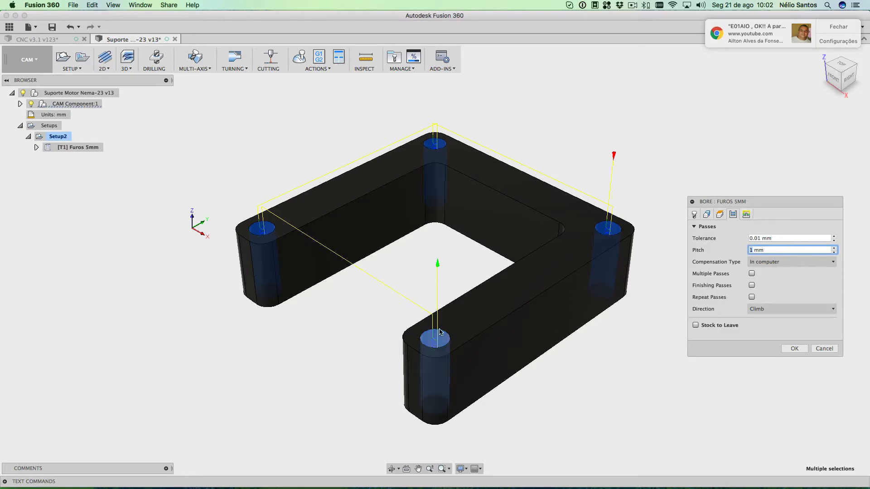
{"action": "scroll", "coordinate": [425, 356], "scroll_direction": "up", "scroll_amount": 5}
{"action": "scroll", "coordinate": [426, 356], "scroll_direction": "up", "scroll_amount": 5}
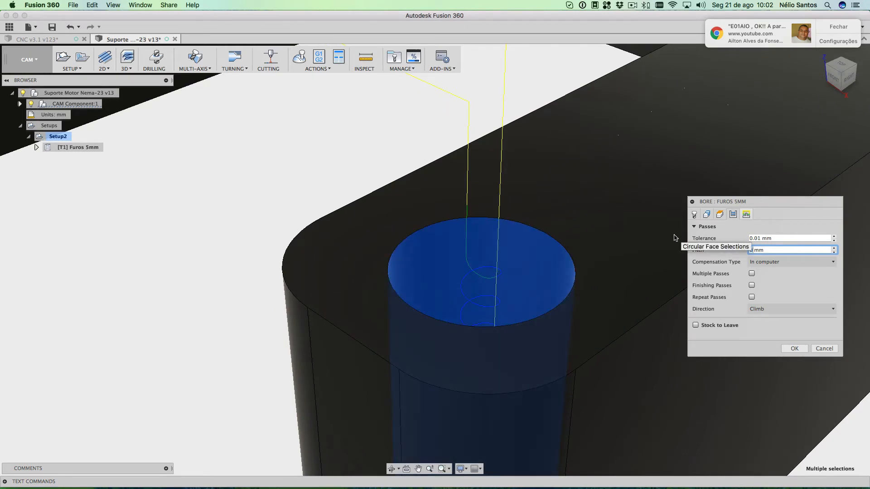
{"action": "type", "text": ".3"}
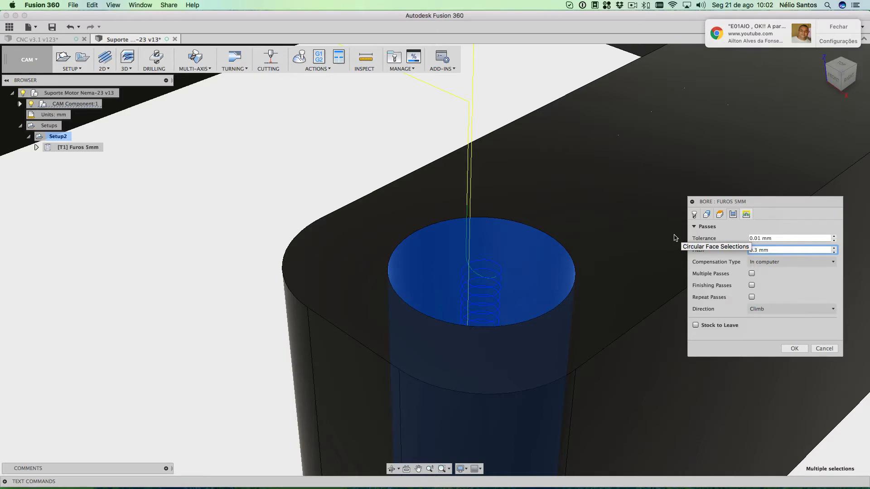
{"action": "key", "text": "BackSpace"}
{"action": "type", "text": "5"}
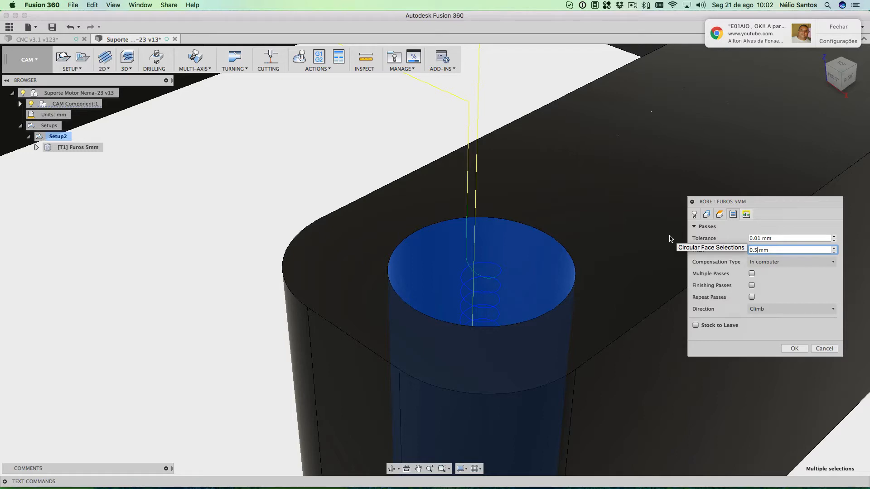
Set the bore's milling direction to Conventional and accept the changes.
{"action": "left_click", "coordinate": [765, 309]}
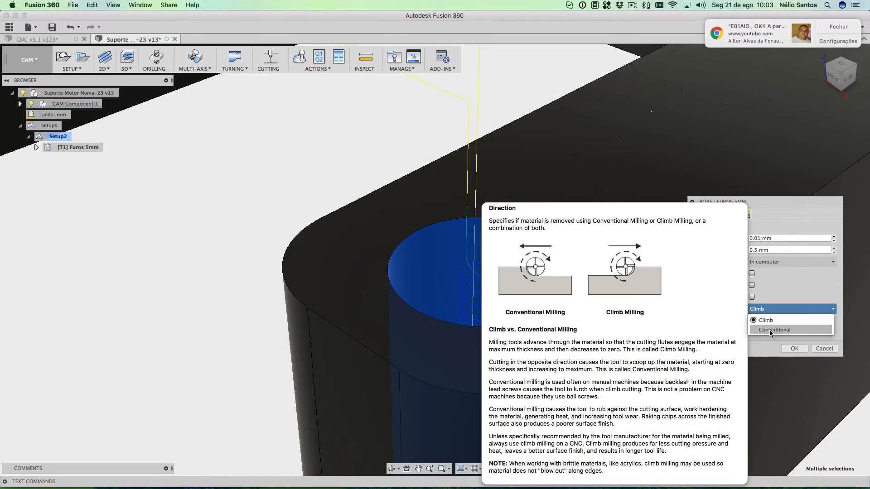
{"action": "left_click", "coordinate": [770, 330]}
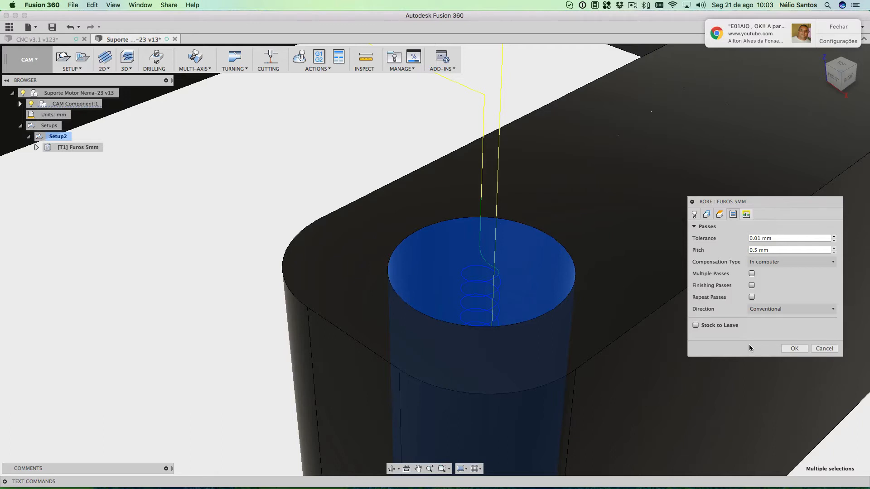
{"action": "left_click", "coordinate": [794, 349]}
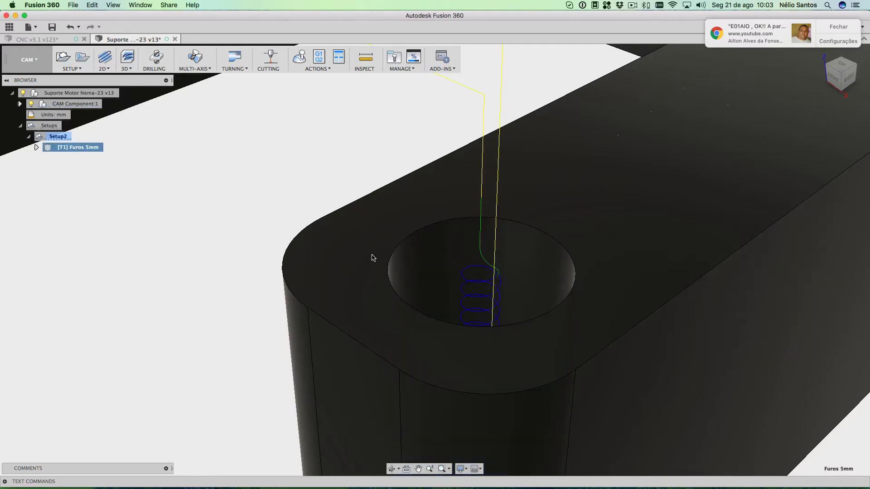
{"action": "scroll", "coordinate": [372, 258], "scroll_direction": "down", "scroll_amount": 10}
{"action": "scroll", "coordinate": [368, 270], "scroll_direction": "up", "scroll_amount": 3}
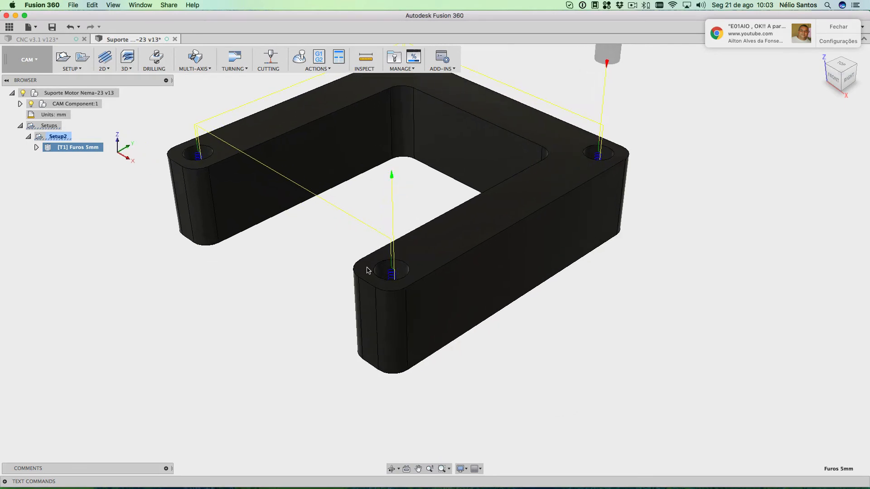
{"action": "left_click", "coordinate": [266, 273]}
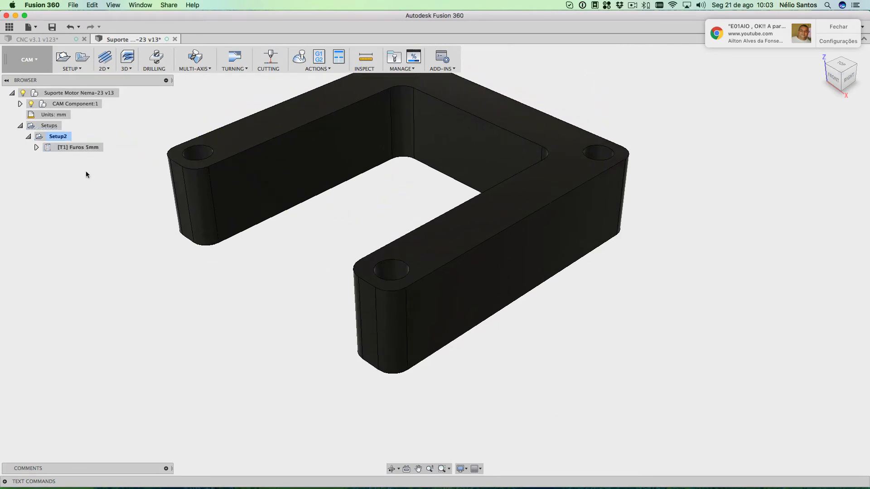
{"action": "left_click", "coordinate": [59, 140]}
{"action": "left_click", "coordinate": [107, 69]}
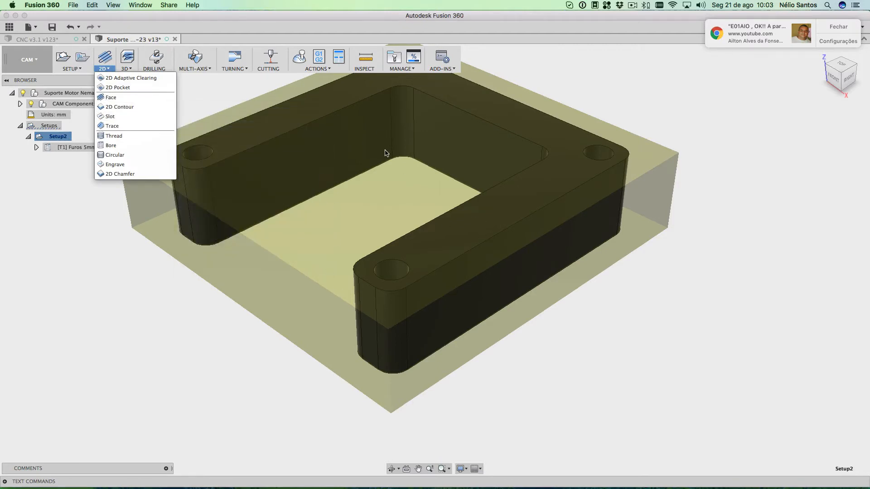
{"action": "left_click", "coordinate": [119, 107]}
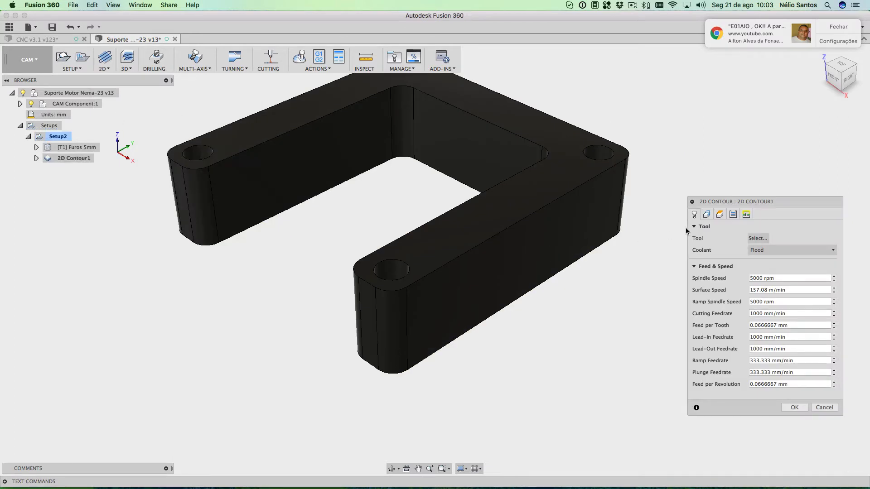
{"action": "left_click", "coordinate": [758, 250]}
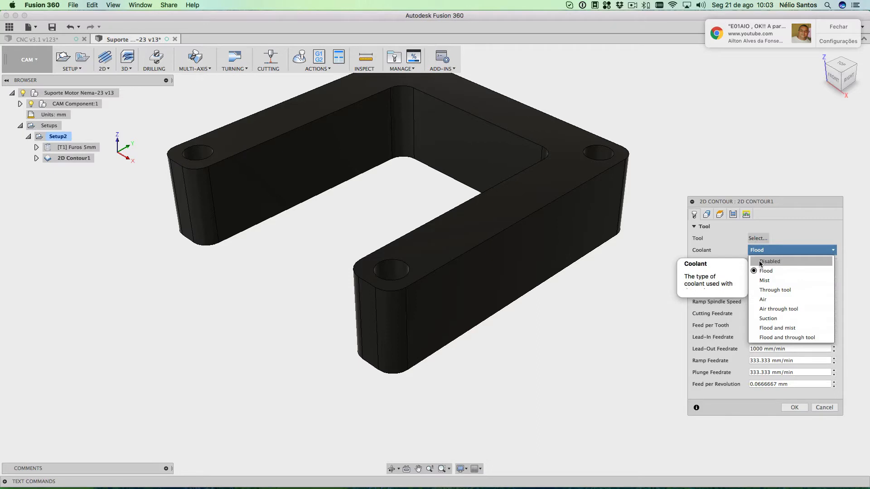
{"action": "left_click", "coordinate": [759, 262]}
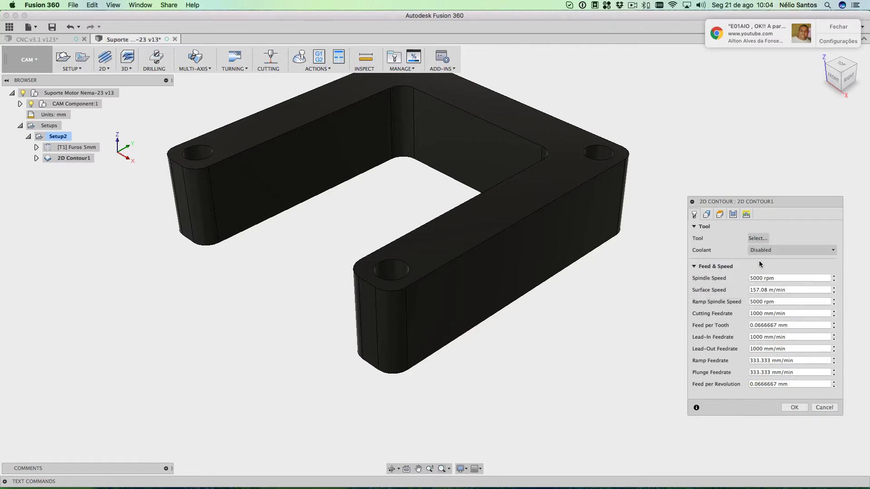
{"action": "left_click", "coordinate": [823, 408]}
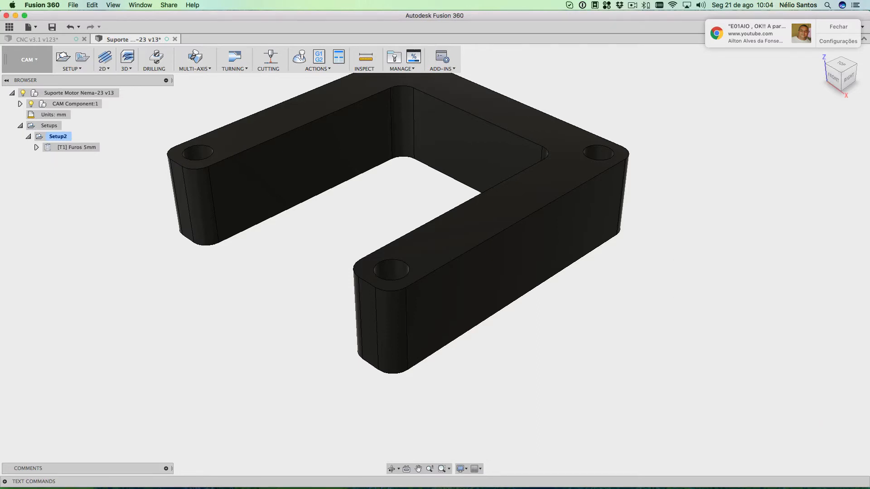
Start a 2D Contour operation in Setup2 and assign it the 4mm Flat Endmill from the document's tool library.
{"action": "left_click", "coordinate": [68, 149]}
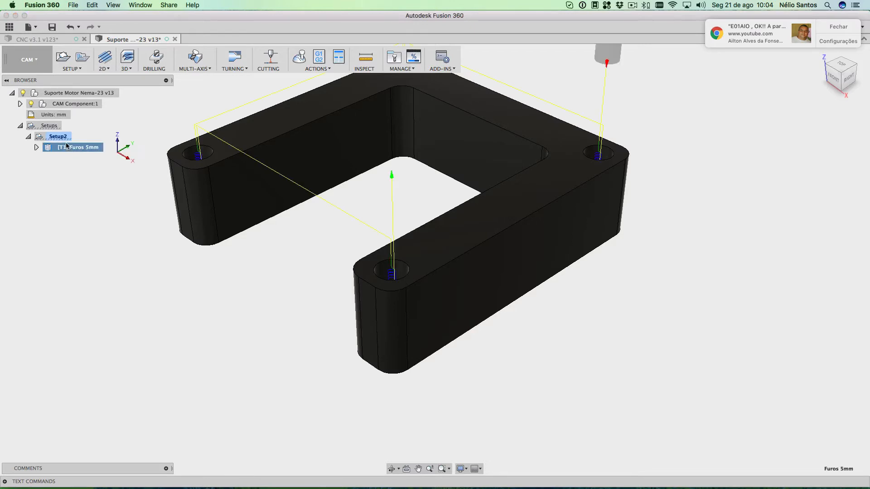
{"action": "left_click", "coordinate": [103, 68]}
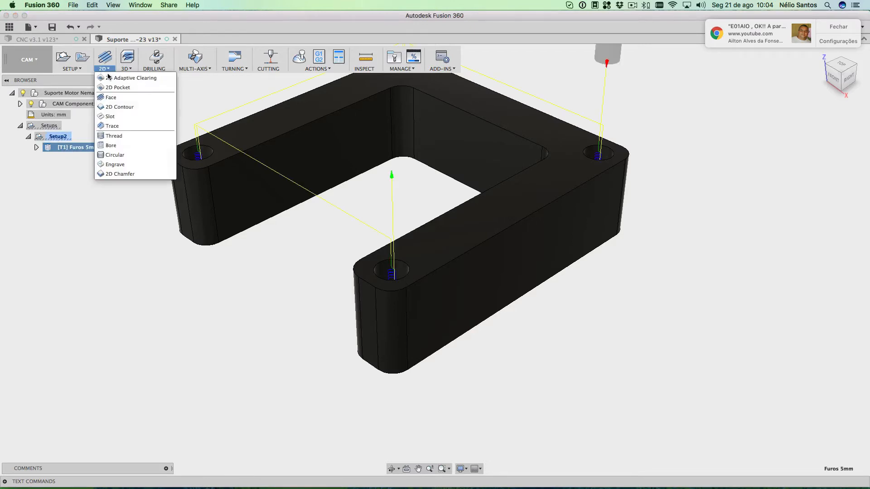
{"action": "left_click", "coordinate": [116, 107]}
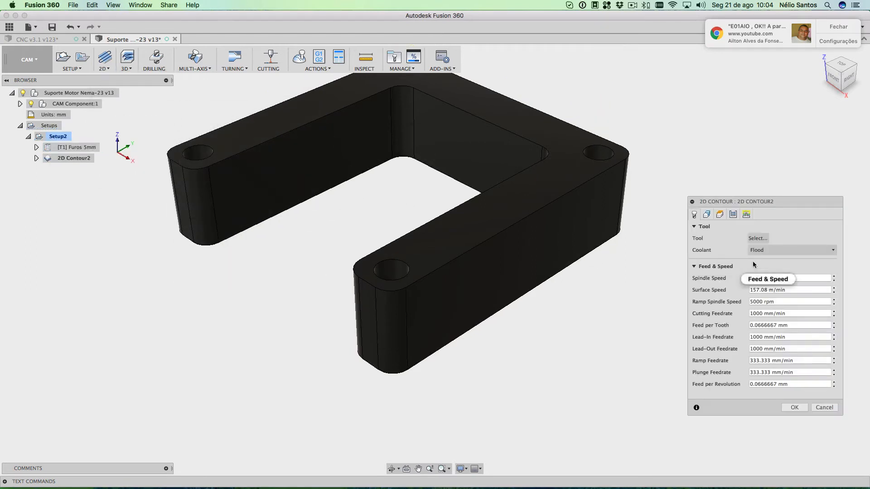
{"action": "left_click", "coordinate": [765, 252]}
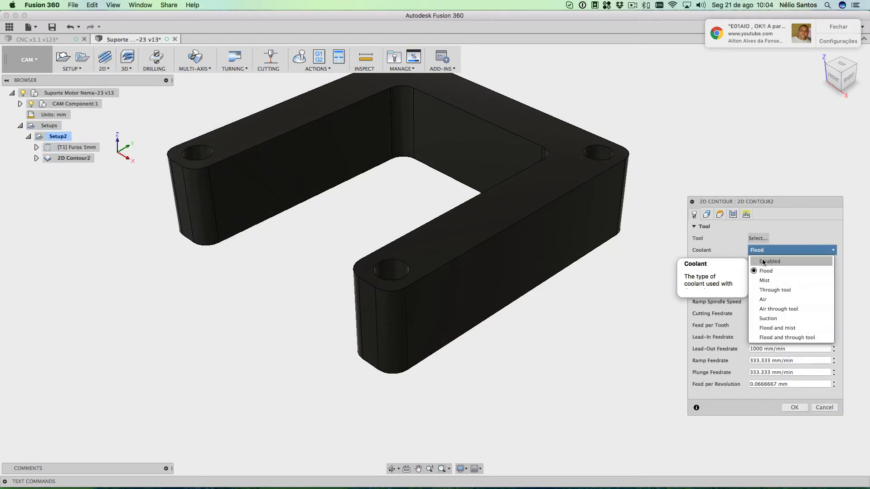
{"action": "left_click", "coordinate": [763, 260]}
{"action": "left_click", "coordinate": [752, 239]}
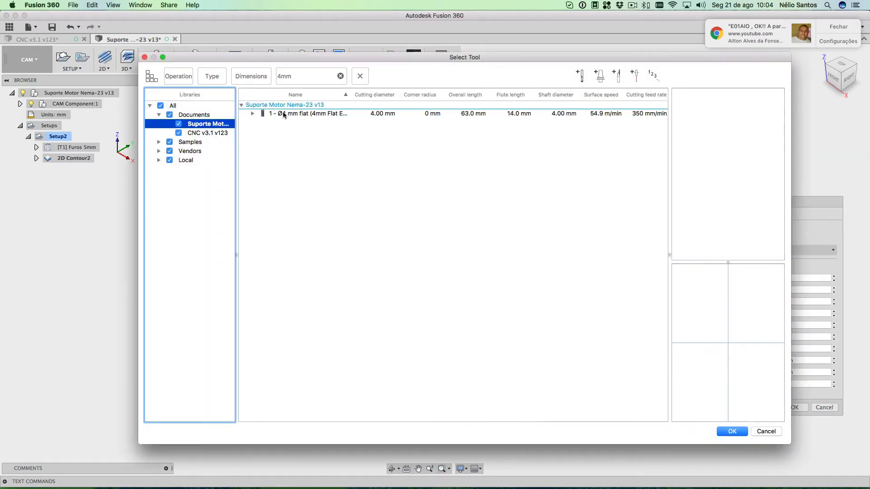
{"action": "left_click", "coordinate": [285, 114]}
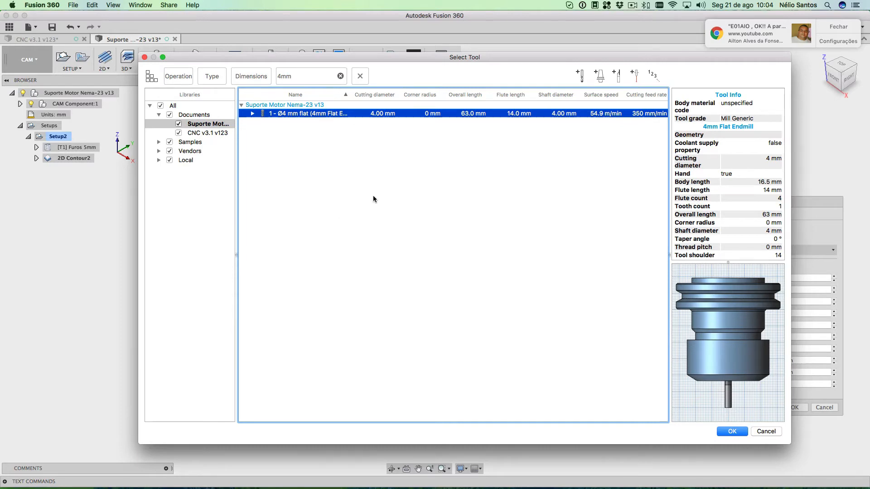
{"action": "left_click", "coordinate": [730, 432]}
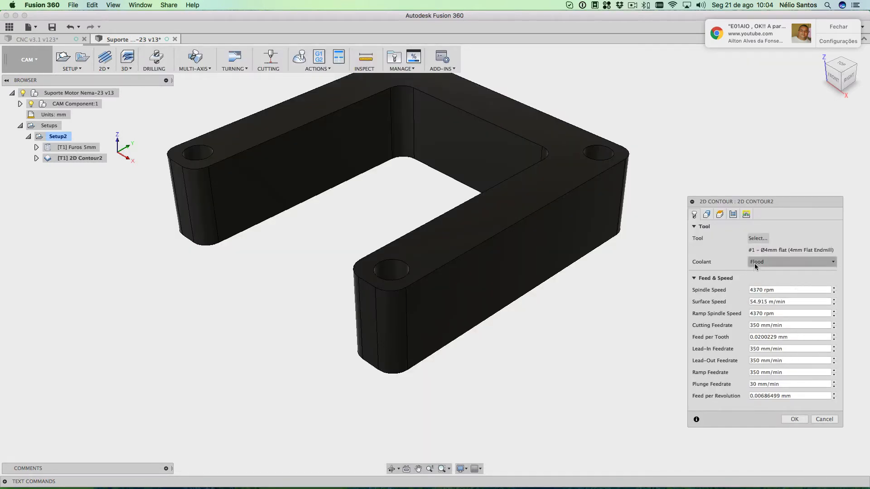
Set the 2D contour's spindle speed to 8000 rpm.
{"action": "left_click_drag", "start_coordinate": [744, 202], "coordinate": [677, 180]}
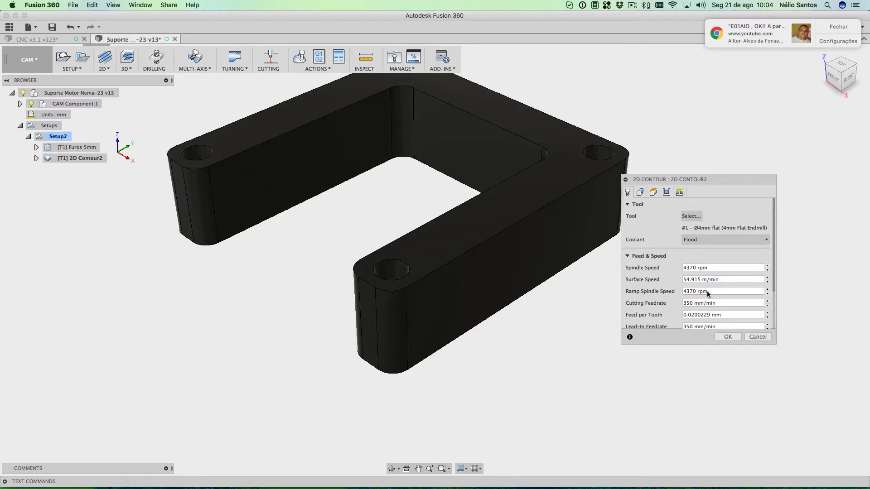
{"action": "double_click", "coordinate": [694, 268]}
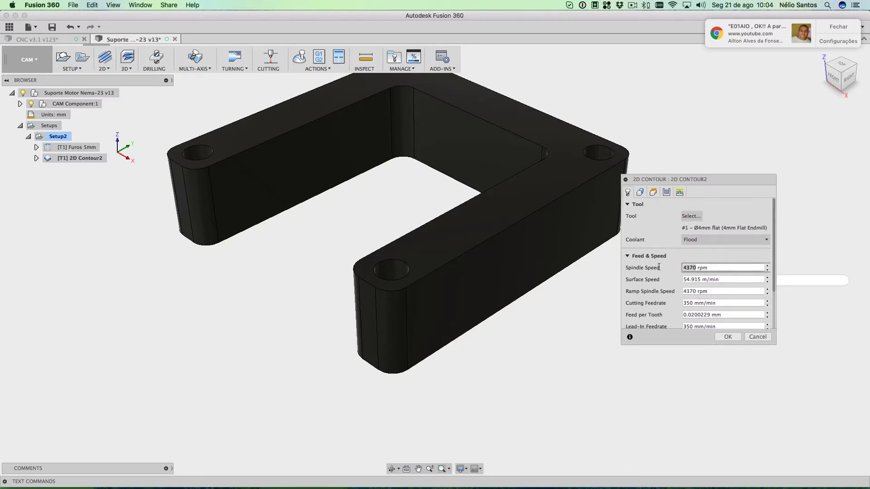
{"action": "type", "text": "800"}
{"action": "type", "text": "0"}
{"action": "key", "text": "Tab"}
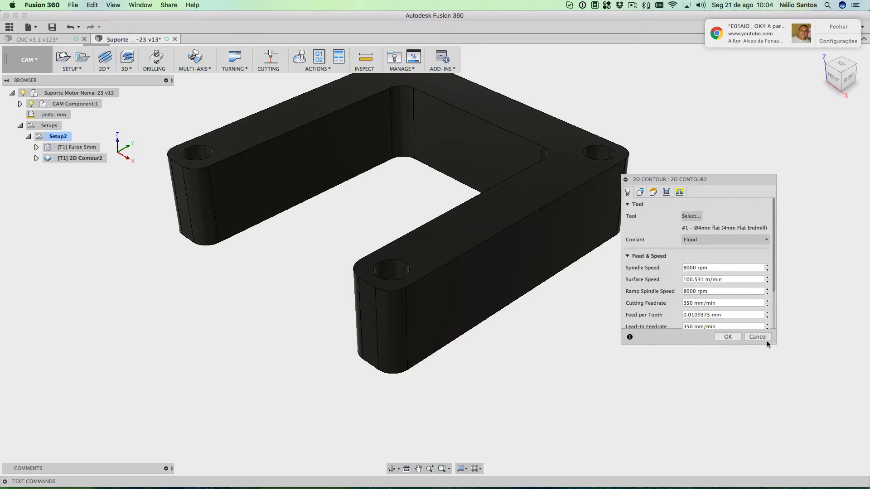
Set the contour's cutting, lead-in and lead-out feedrates to 800 mm/min each.
{"action": "left_click_drag", "start_coordinate": [772, 344], "coordinate": [780, 400]}
{"action": "left_click_drag", "start_coordinate": [784, 440], "coordinate": [785, 441]}
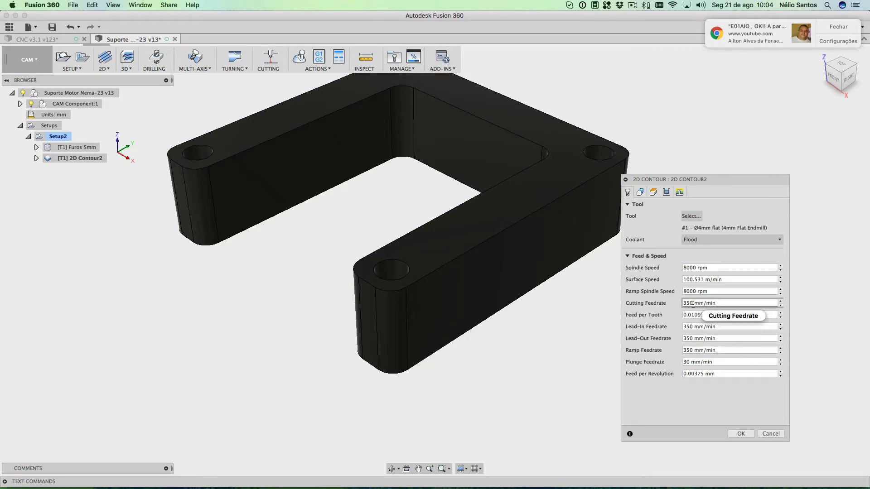
{"action": "left_click_drag", "start_coordinate": [692, 303], "coordinate": [670, 303]}
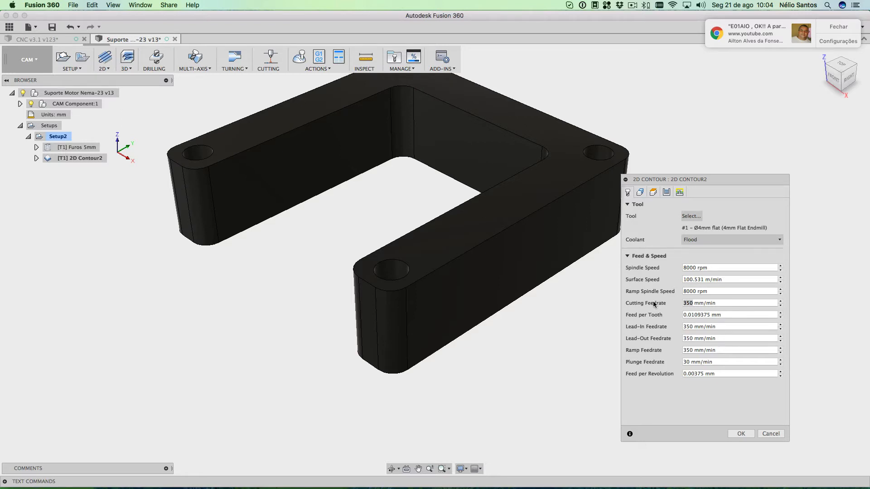
{"action": "type", "text": "800"}
{"action": "key", "text": "Return"}
{"action": "double_click", "coordinate": [678, 326]}
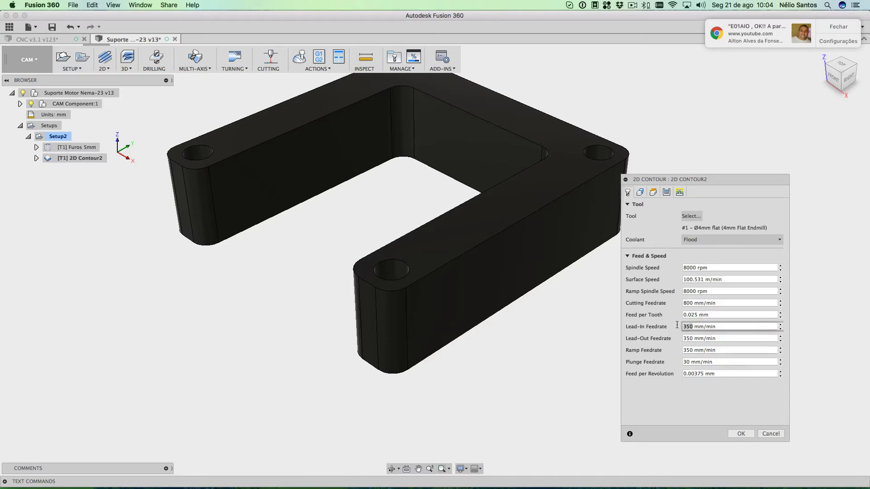
{"action": "type", "text": "800"}
{"action": "left_click", "coordinate": [692, 338]}
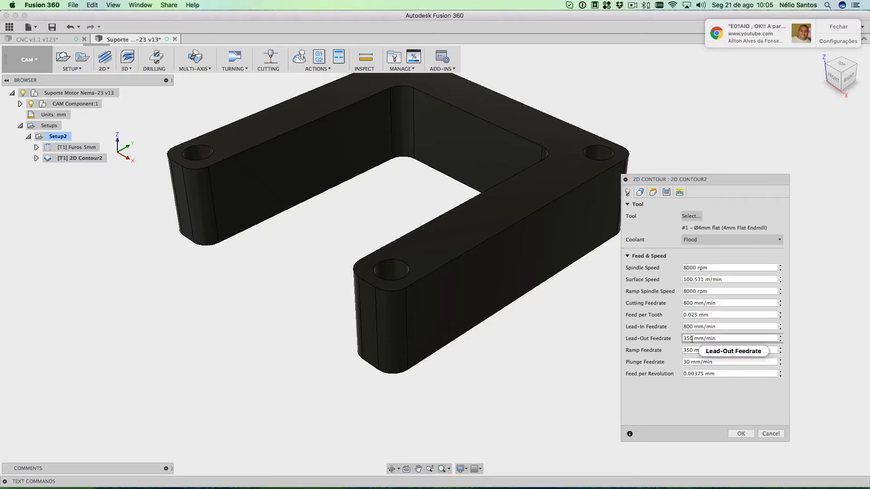
{"action": "double_click", "coordinate": [692, 339]}
{"action": "type", "text": "800"}
Set the contour's plunge feedrate to 150 mm/min and its coolant to Disabled.
{"action": "left_click", "coordinate": [688, 352]}
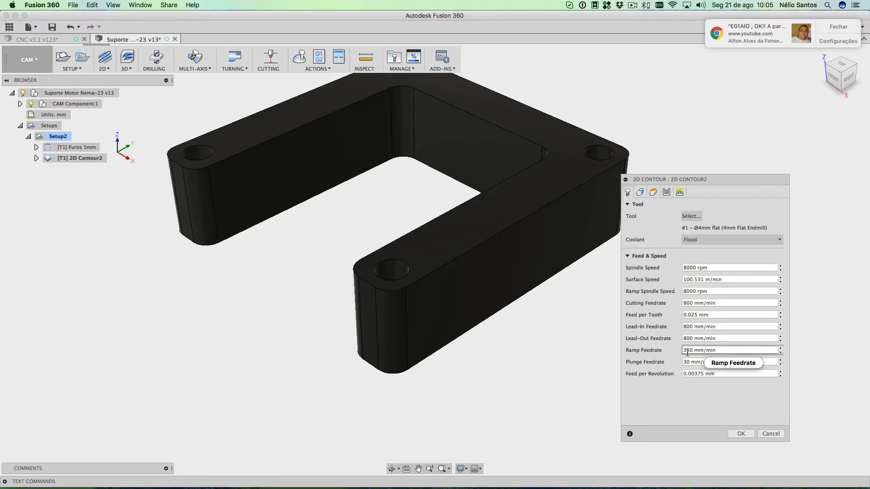
{"action": "left_click", "coordinate": [688, 362]}
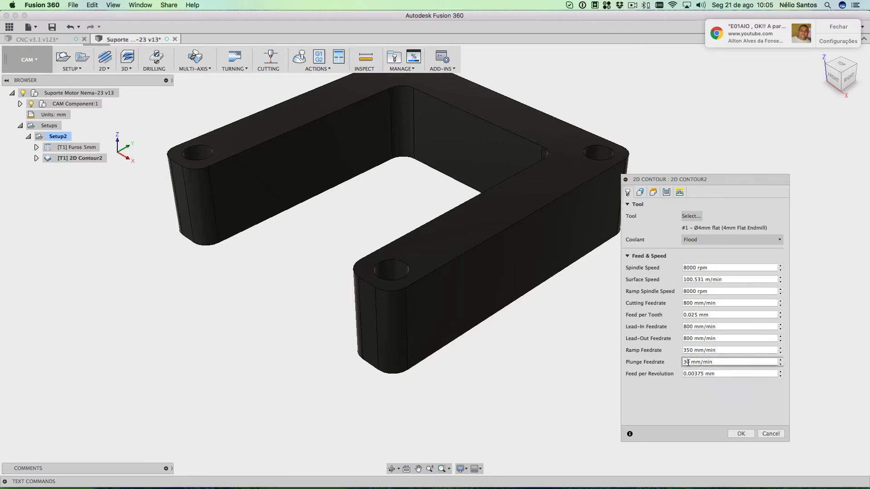
{"action": "left_click_drag", "start_coordinate": [688, 363], "coordinate": [669, 359]}
{"action": "type", "text": "1"}
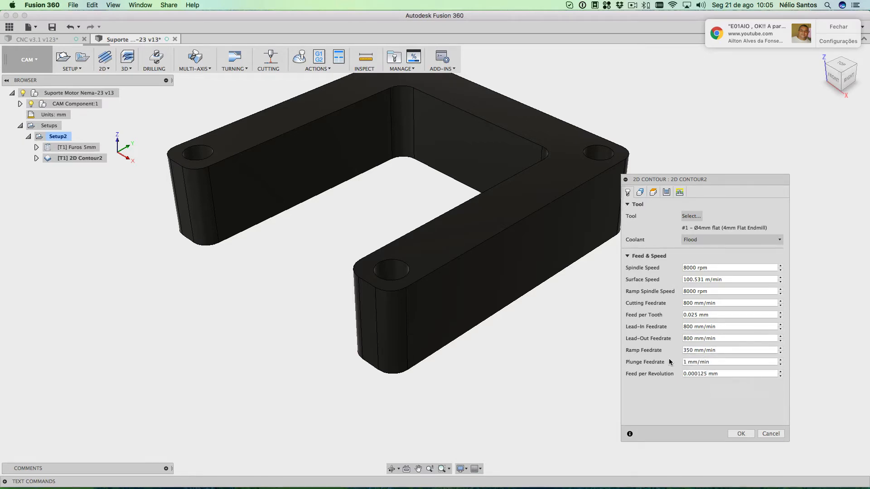
{"action": "type", "text": "50"}
{"action": "left_click", "coordinate": [706, 239]}
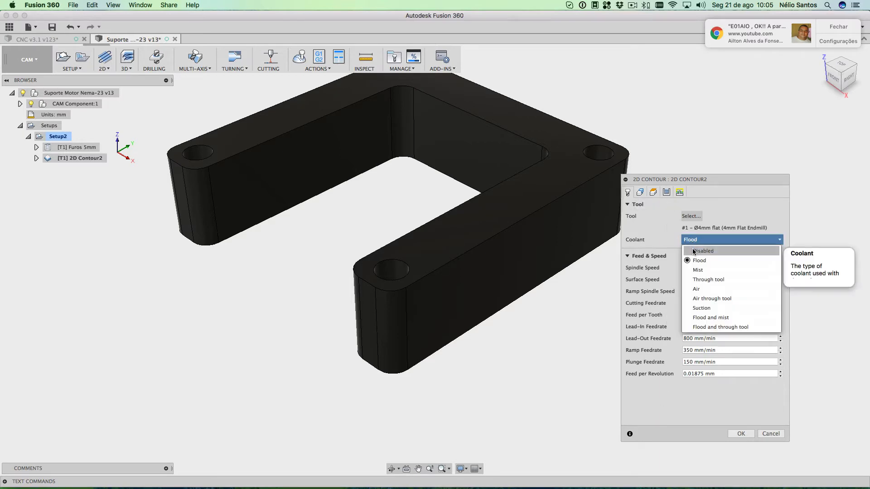
{"action": "left_click", "coordinate": [694, 251]}
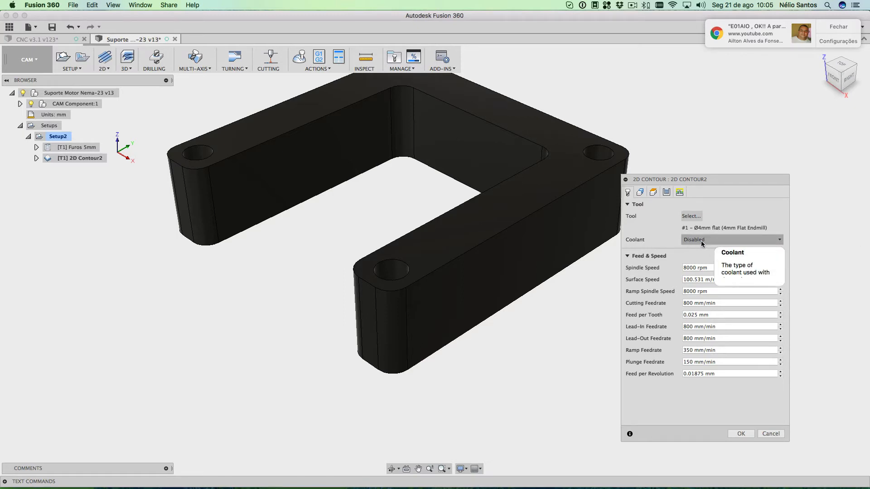
Select the closed chain of bottom outer edges around the U-shaped spacer as the machining contour.
{"action": "left_click", "coordinate": [640, 193]}
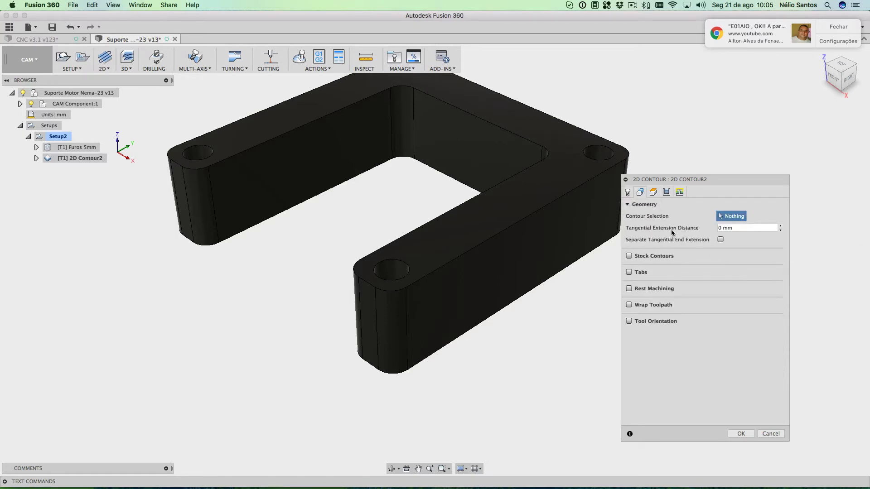
{"action": "left_click", "coordinate": [630, 272]}
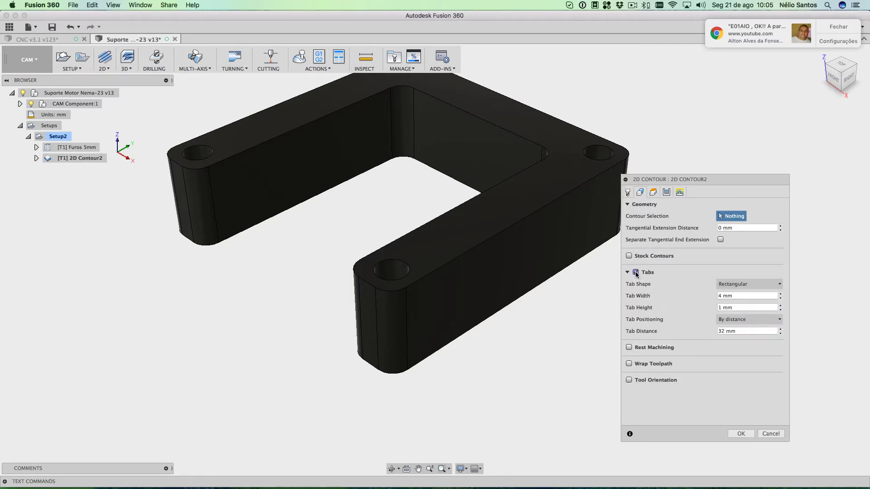
{"action": "left_click", "coordinate": [635, 271]}
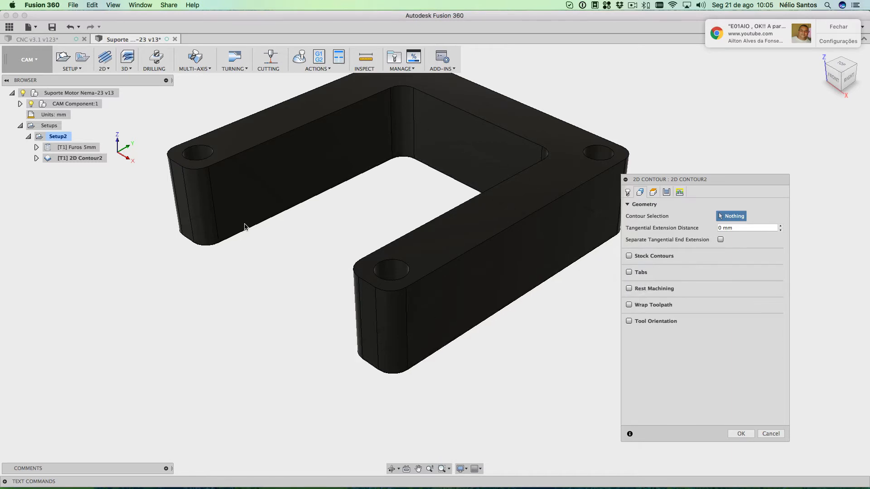
{"action": "left_click", "coordinate": [422, 363]}
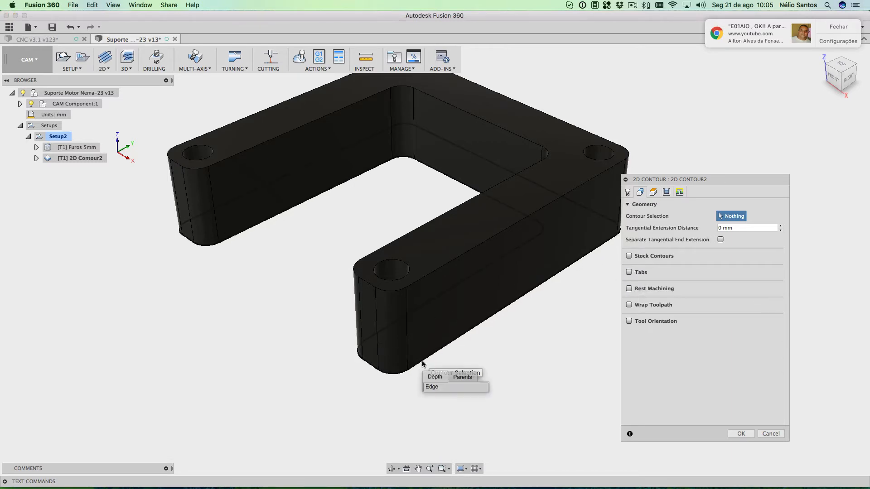
{"action": "left_click", "coordinate": [433, 386]}
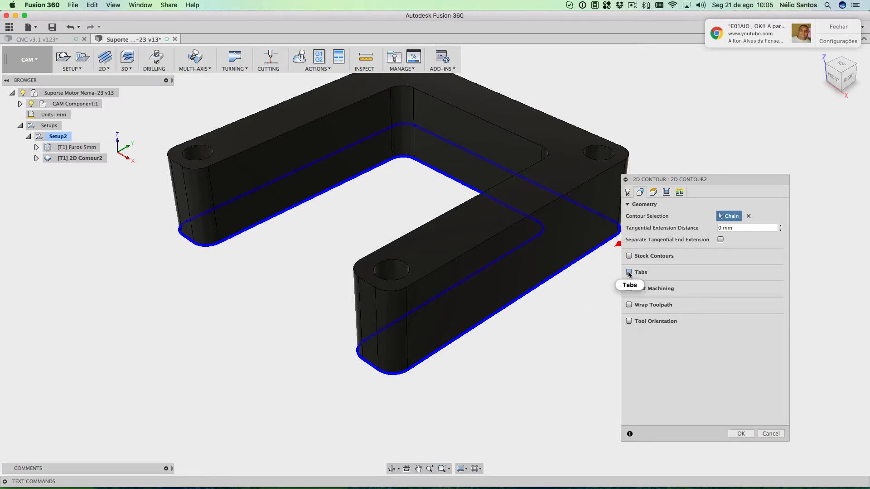
Enable holding tabs on the selected contour and set the tab height to 2 mm.
{"action": "mouse_move", "coordinate": [629, 275]}
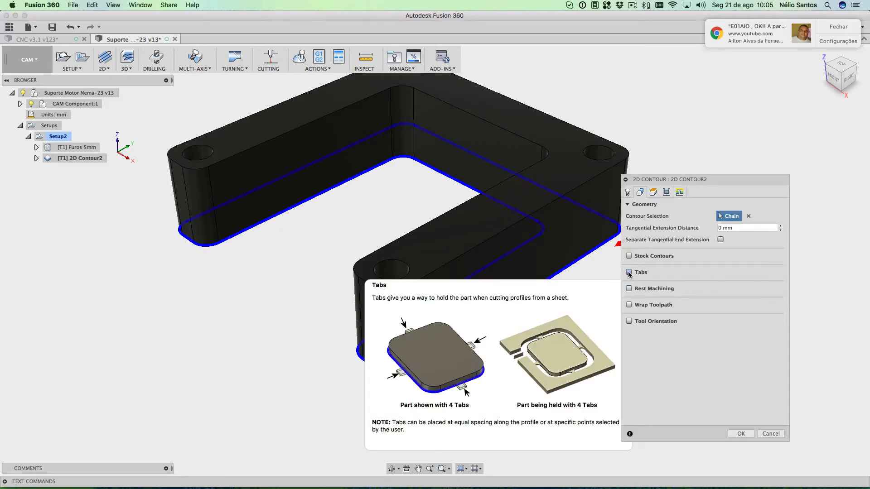
{"action": "left_click", "coordinate": [629, 272]}
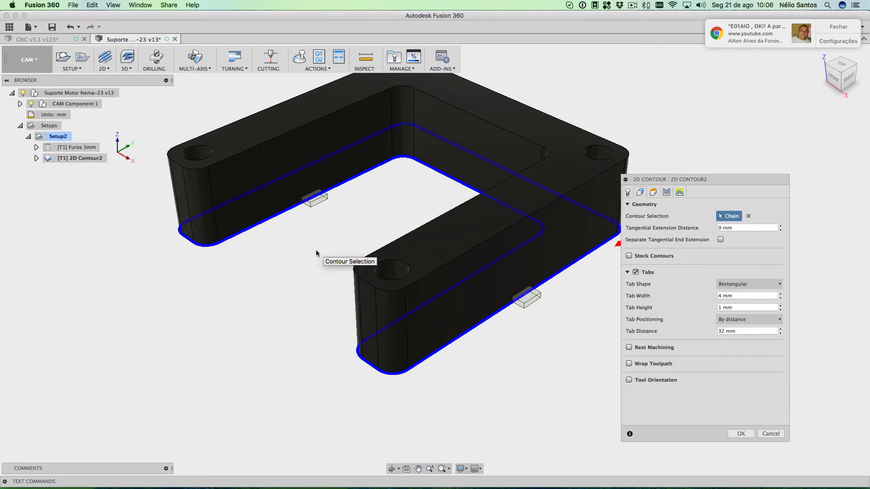
{"action": "left_click", "coordinate": [780, 306]}
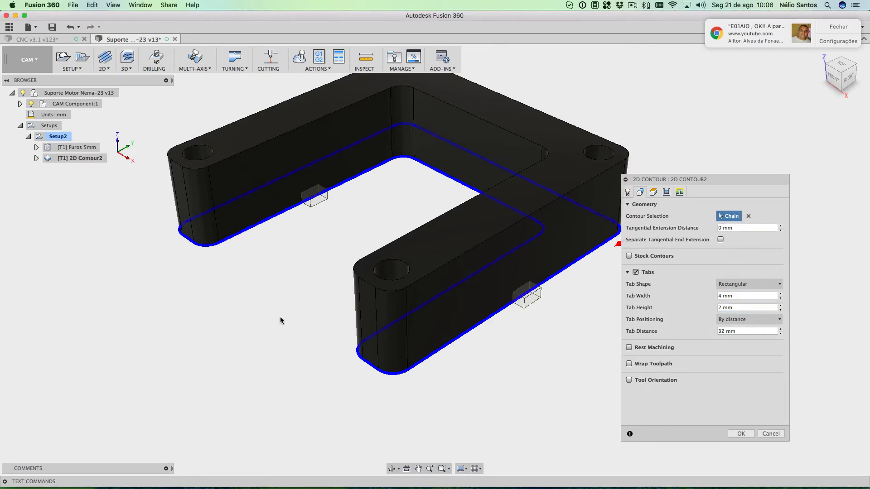
{"action": "mouse_move", "coordinate": [280, 317]}
{"action": "middle_mouse_down", "text": "shift"}
{"action": "mouse_move", "coordinate": [322, 326]}
{"action": "mouse_move", "coordinate": [367, 310]}
{"action": "mouse_move", "coordinate": [430, 320]}
{"action": "mouse_move", "coordinate": [460, 300]}
{"action": "mouse_move", "coordinate": [502, 303]}
{"action": "mouse_move", "coordinate": [515, 316]}
{"action": "mouse_move", "coordinate": [270, 319]}
{"action": "middle_mouse_up", "text": "shift"}
{"action": "scroll", "coordinate": [346, 265], "scroll_direction": "down", "scroll_amount": 5}
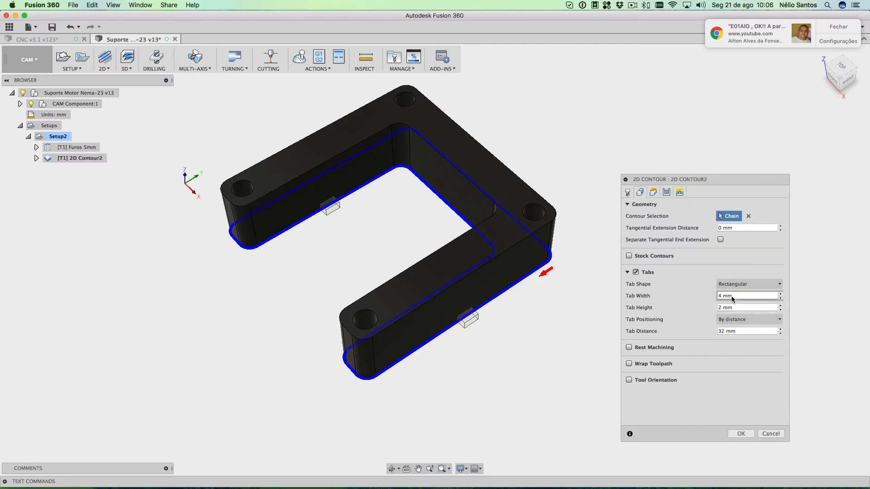
Set the contour's bottom height to Stock bottom with a -0.7 mm offset.
{"action": "left_click", "coordinate": [653, 192]}
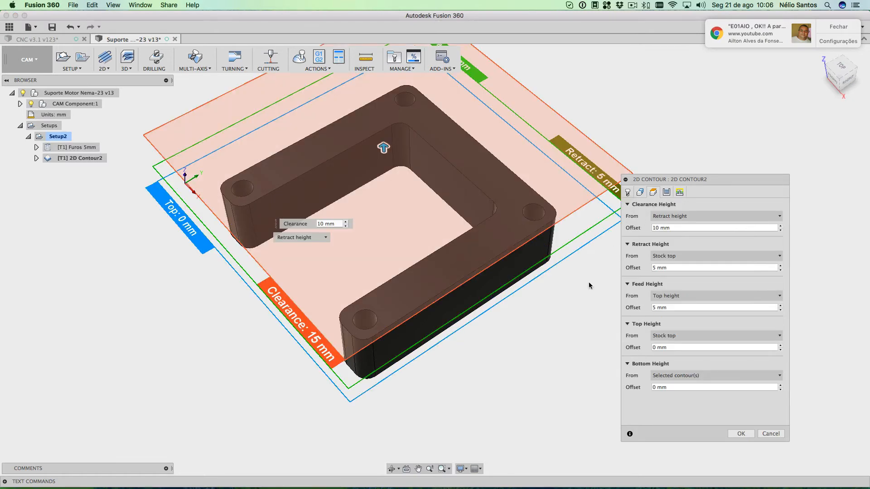
{"action": "middle_click_drag", "start_coordinate": [510, 386], "coordinate": [518, 357], "text": "shift"}
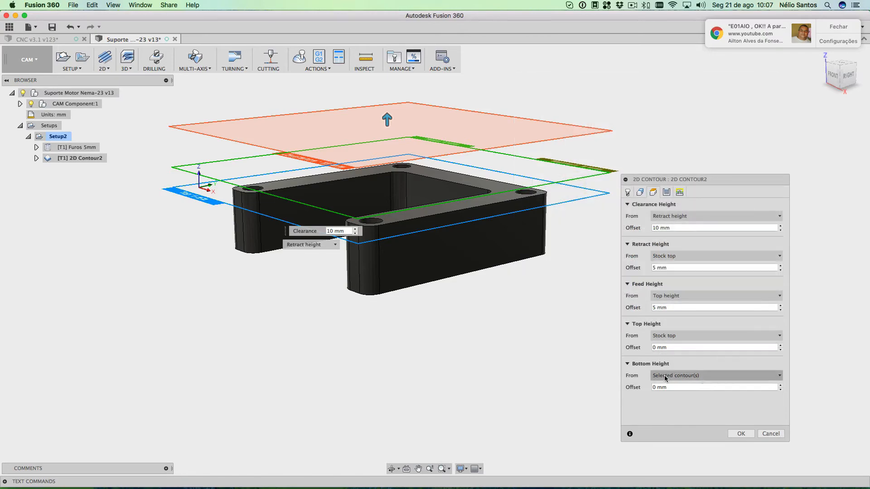
{"action": "left_click", "coordinate": [664, 375]}
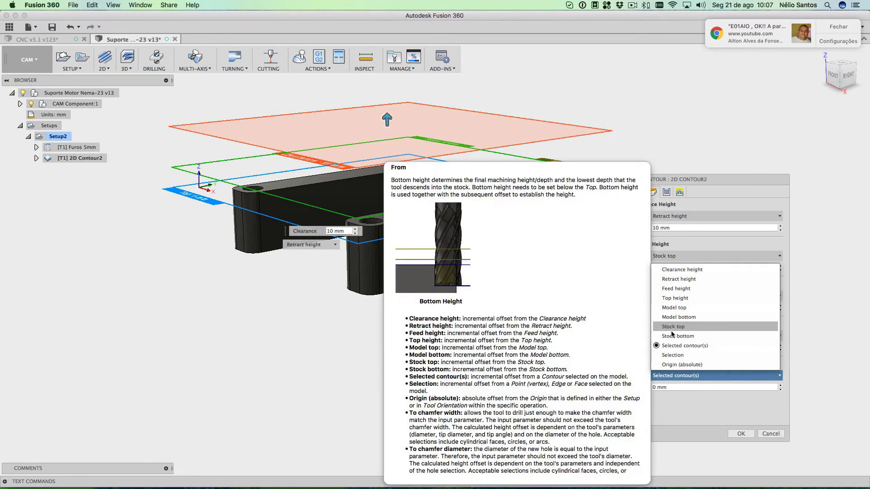
{"action": "left_click", "coordinate": [674, 336]}
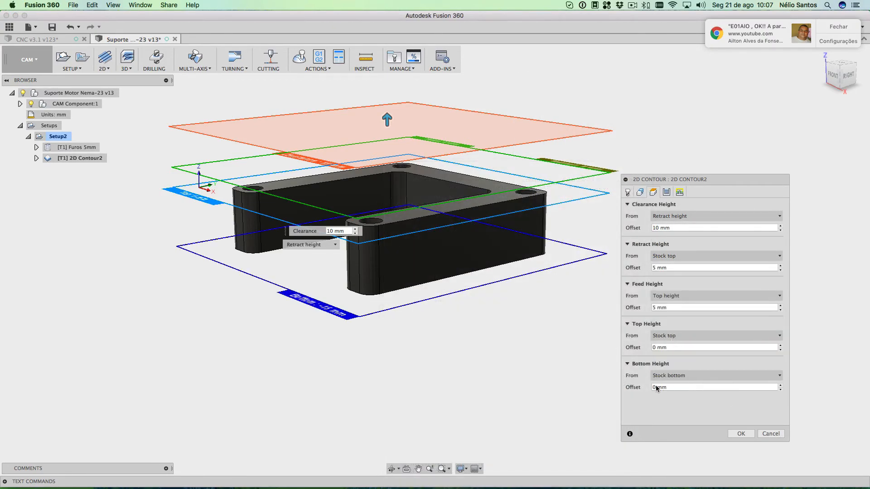
{"action": "left_click", "coordinate": [656, 387]}
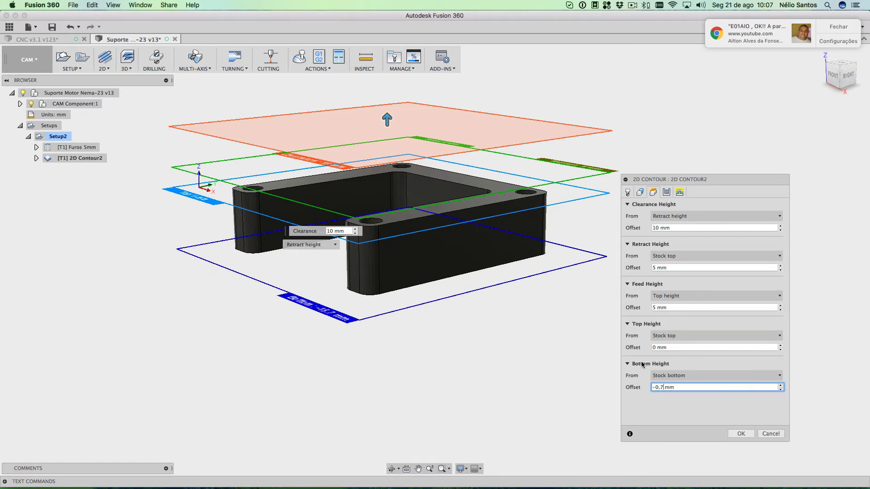
{"action": "middle_click_drag", "start_coordinate": [439, 360], "coordinate": [449, 375], "text": "shift"}
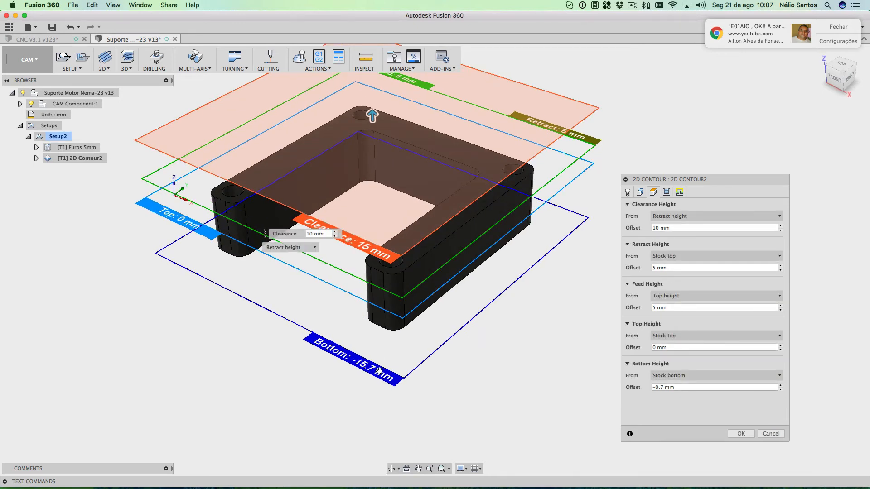
Set the contour's sideways compensation to Right (conventional milling).
{"action": "left_click", "coordinate": [667, 193]}
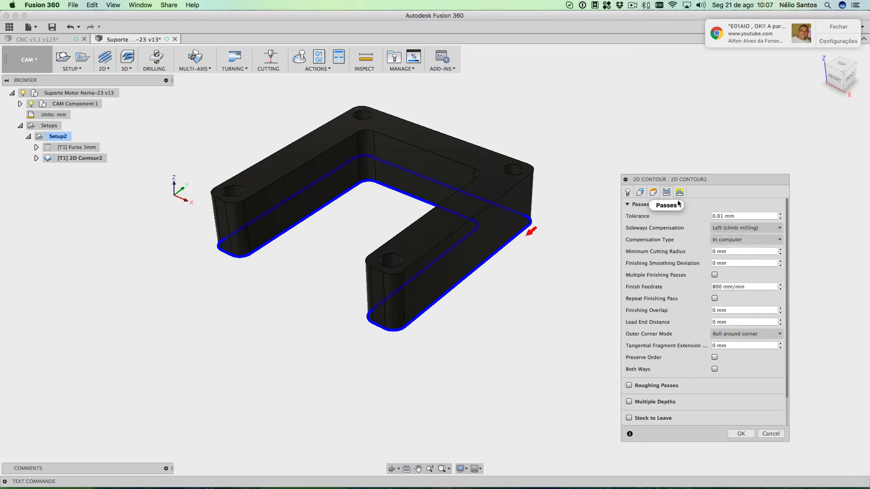
{"action": "left_click", "coordinate": [727, 229]}
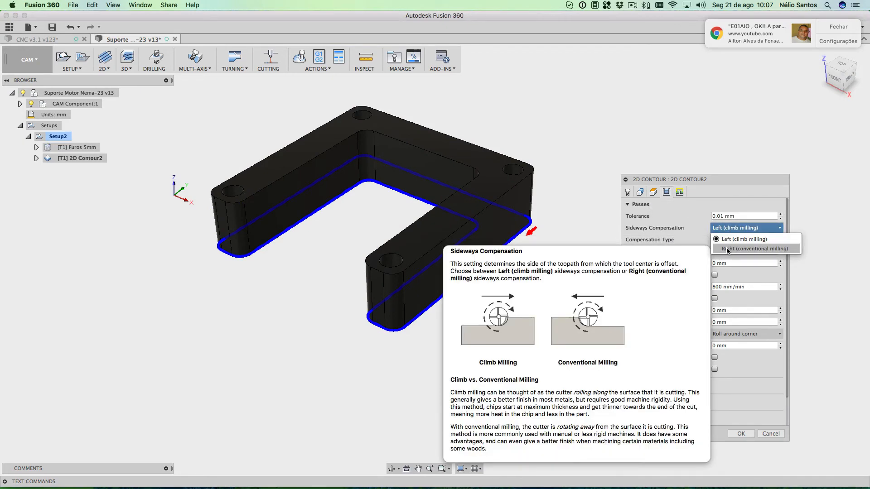
{"action": "left_click", "coordinate": [727, 249]}
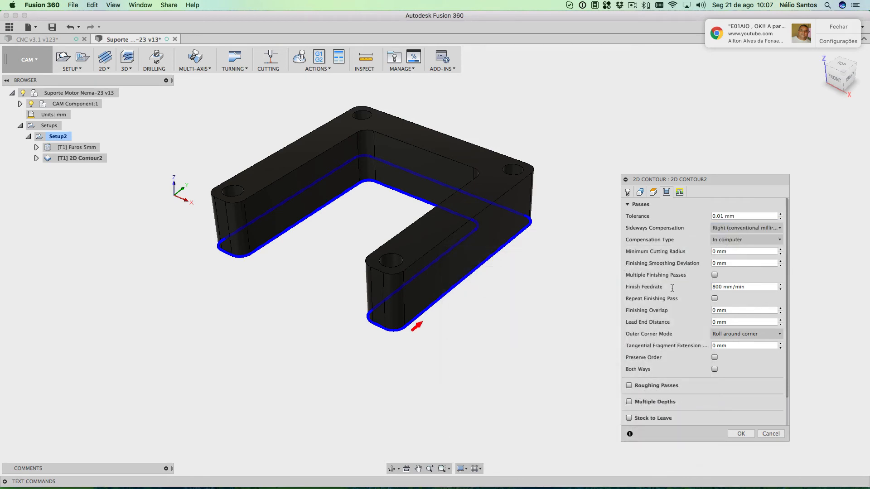
Enable Multiple Depths for the contour passes.
{"action": "scroll", "coordinate": [671, 288], "scroll_direction": "down", "scroll_amount": 2}
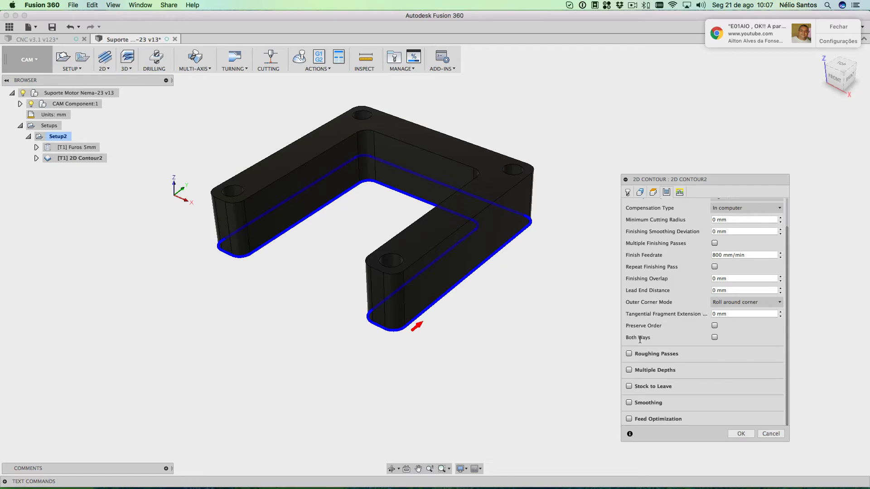
{"action": "left_click", "coordinate": [628, 370]}
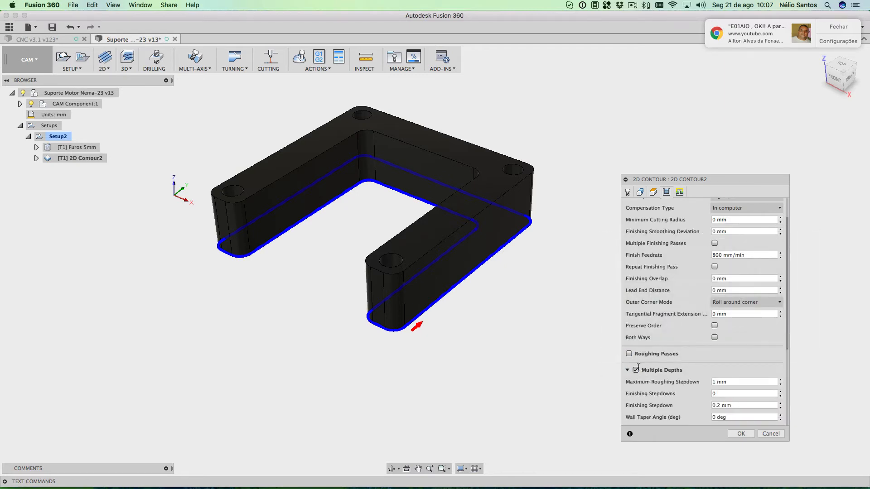
{"action": "scroll", "coordinate": [666, 407], "scroll_direction": "down", "scroll_amount": 5}
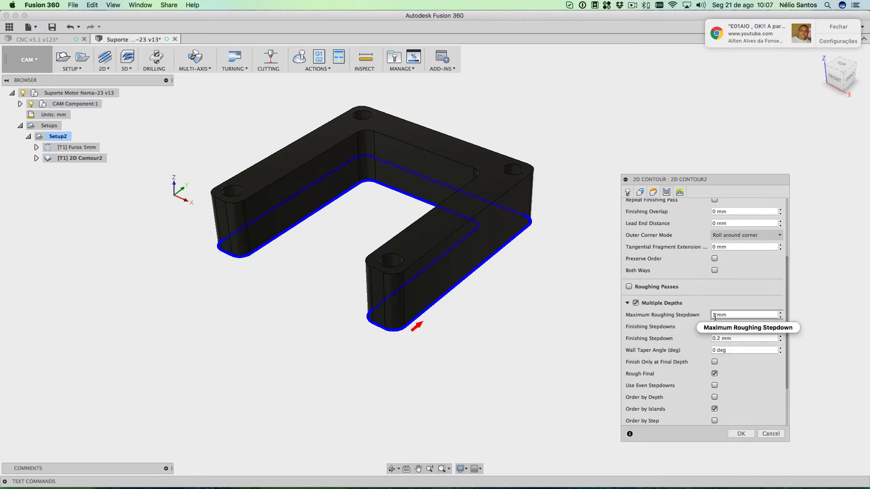
{"action": "scroll", "coordinate": [660, 341], "scroll_direction": "down", "scroll_amount": 4}
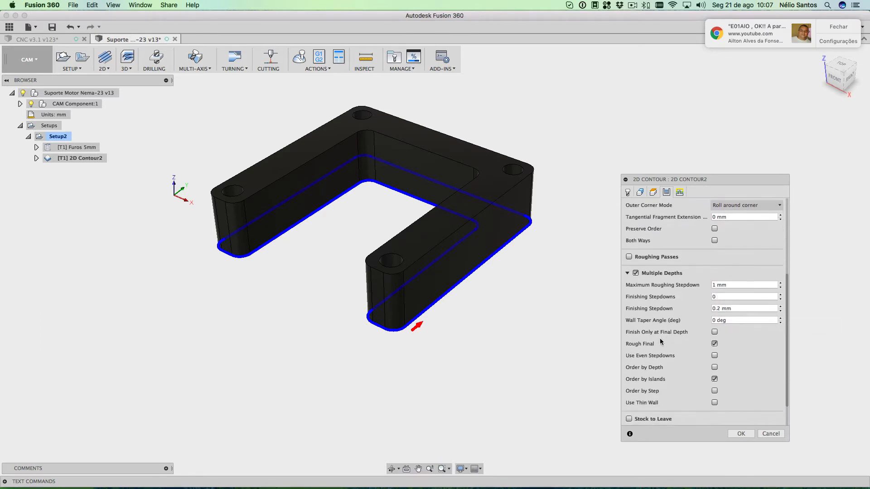
{"action": "scroll", "coordinate": [660, 341], "scroll_direction": "down", "scroll_amount": 1}
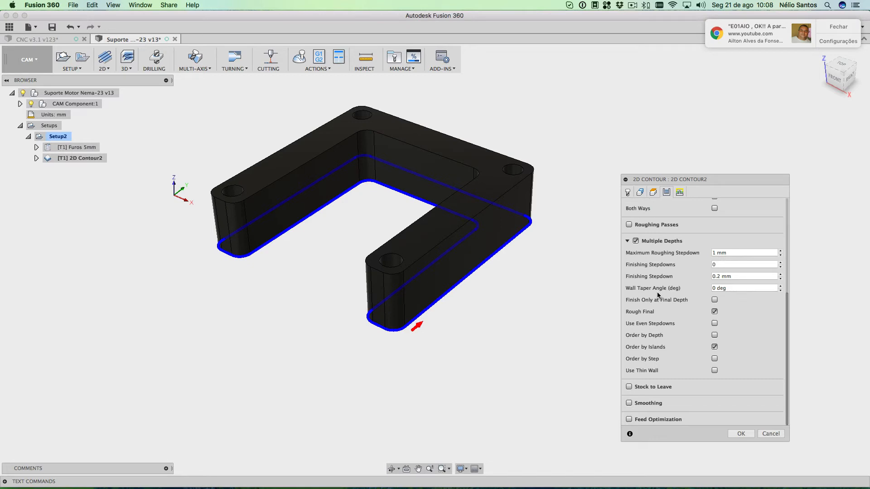
Calculate 15.7/16 in Spotlight and review the contour's even stepdowns option.
{"action": "key", "text": "super+space"}
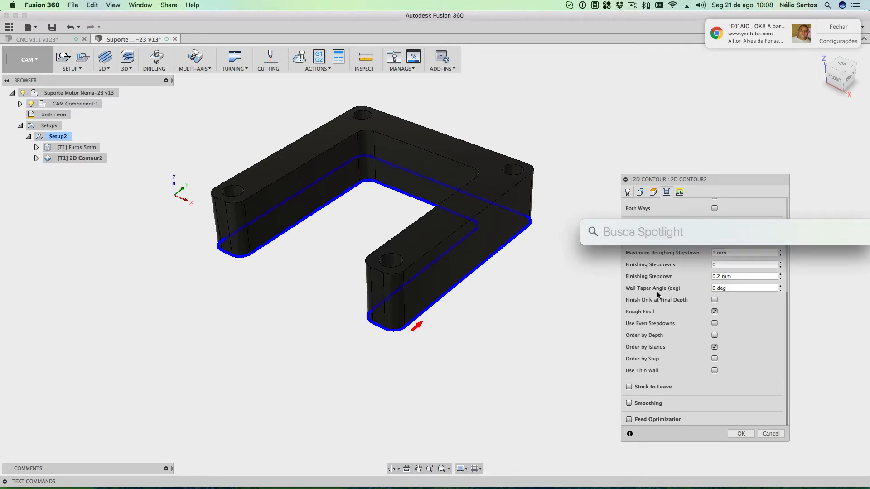
{"action": "type", "text": "15.7/16"}
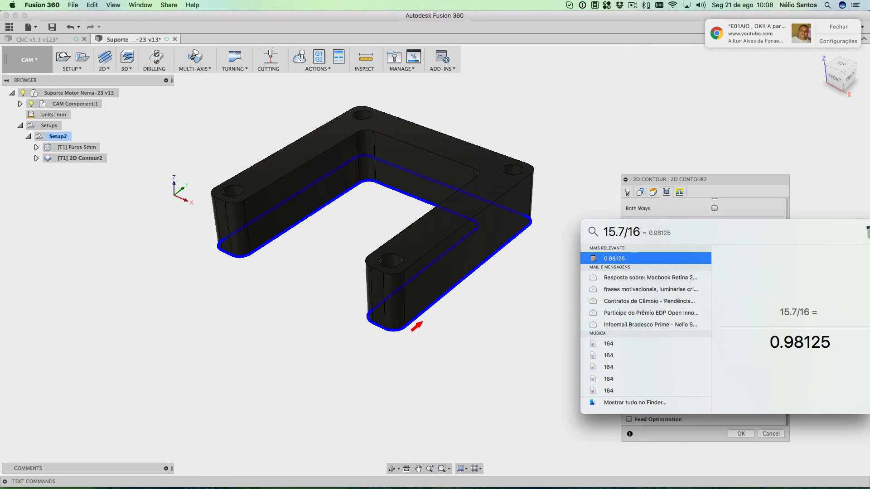
{"action": "key", "text": "Escape"}
{"action": "key", "text": "Escape"}
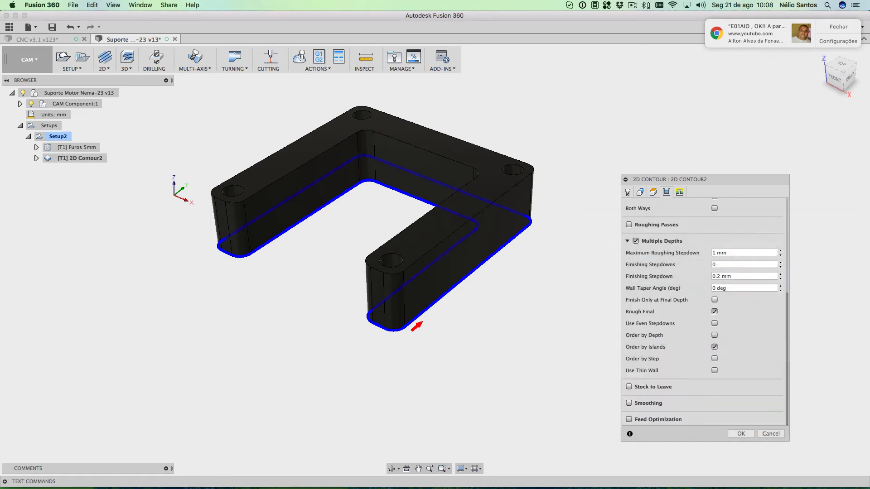
{"action": "scroll", "coordinate": [708, 262], "scroll_direction": "up", "scroll_amount": 1}
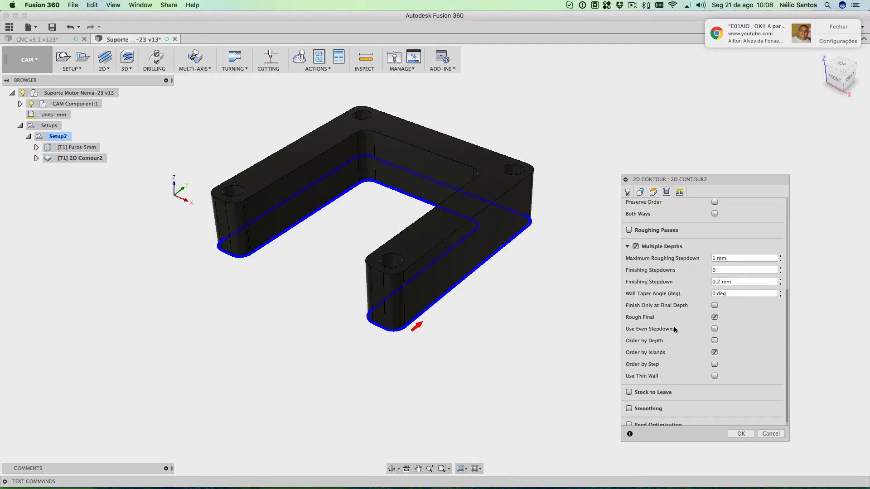
{"action": "scroll", "coordinate": [668, 334], "scroll_direction": "down", "scroll_amount": 1}
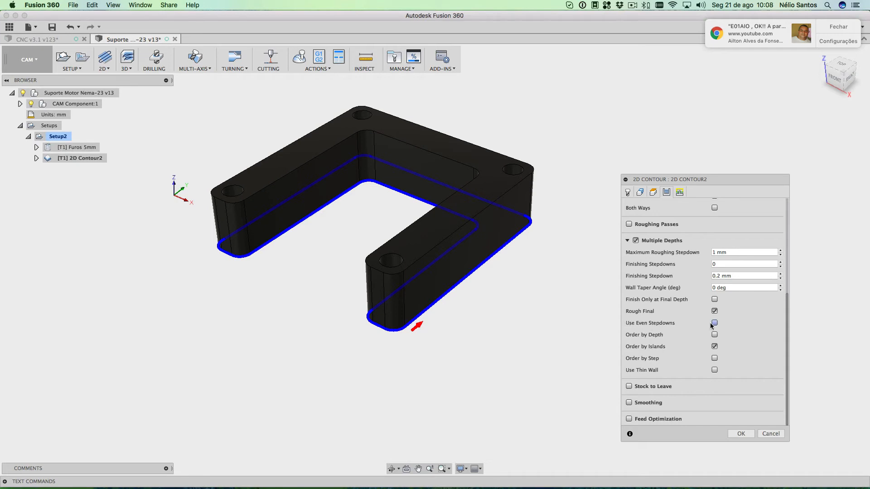
{"action": "mouse_move", "coordinate": [714, 324]}
Review the contour's linking settings and accept the operation to generate its toolpath.
{"action": "scroll", "coordinate": [667, 314], "scroll_direction": "up", "scroll_amount": 5}
{"action": "left_click", "coordinate": [679, 192]}
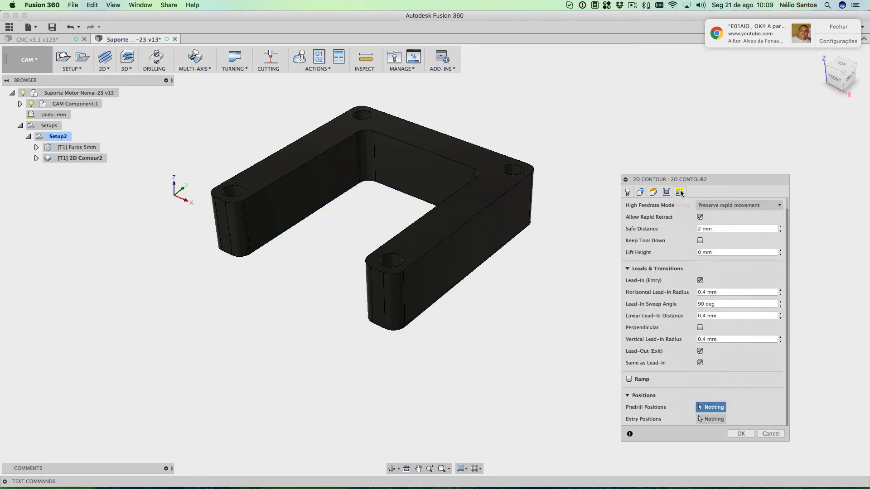
{"action": "scroll", "coordinate": [674, 265], "scroll_direction": "up", "scroll_amount": 1}
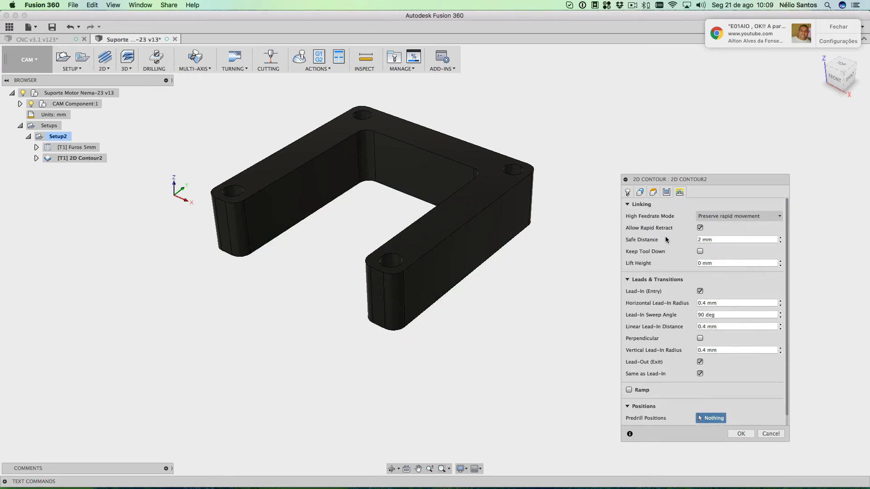
{"action": "scroll", "coordinate": [662, 261], "scroll_direction": "down", "scroll_amount": 1}
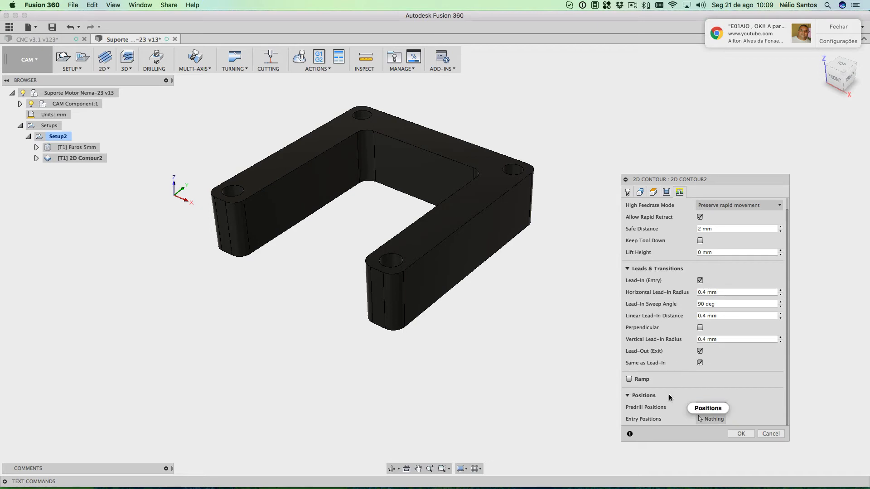
{"action": "left_click", "coordinate": [740, 434]}
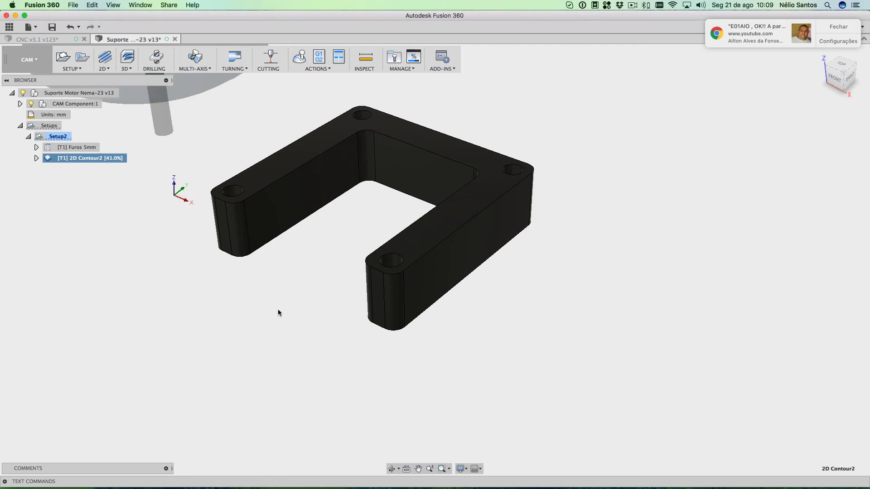
{"action": "left_click", "coordinate": [297, 299]}
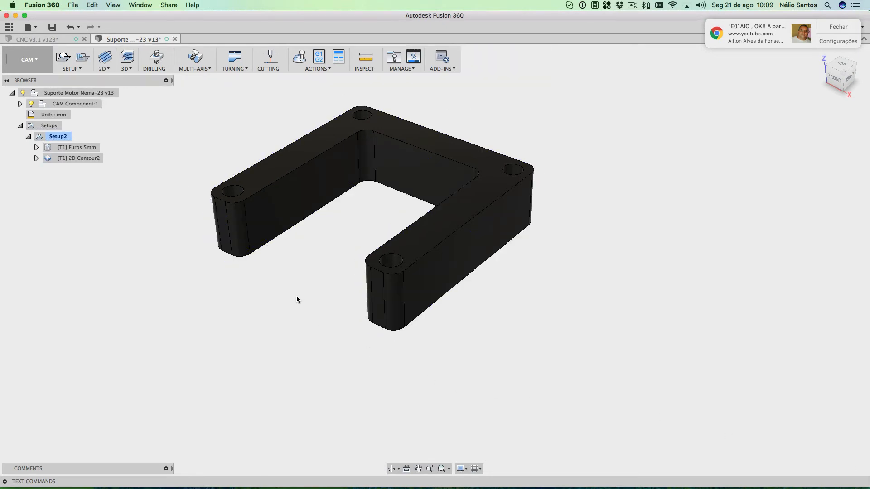
Display the 2D contour toolpath and examine its passes and holding tabs around the spacer.
{"action": "middle_click_drag", "start_coordinate": [281, 301], "coordinate": [292, 305], "text": "shift"}
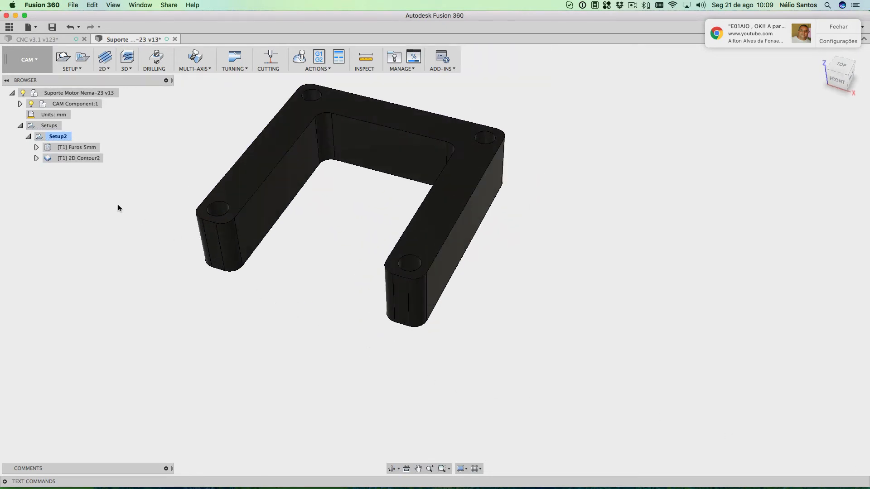
{"action": "left_click", "coordinate": [74, 158]}
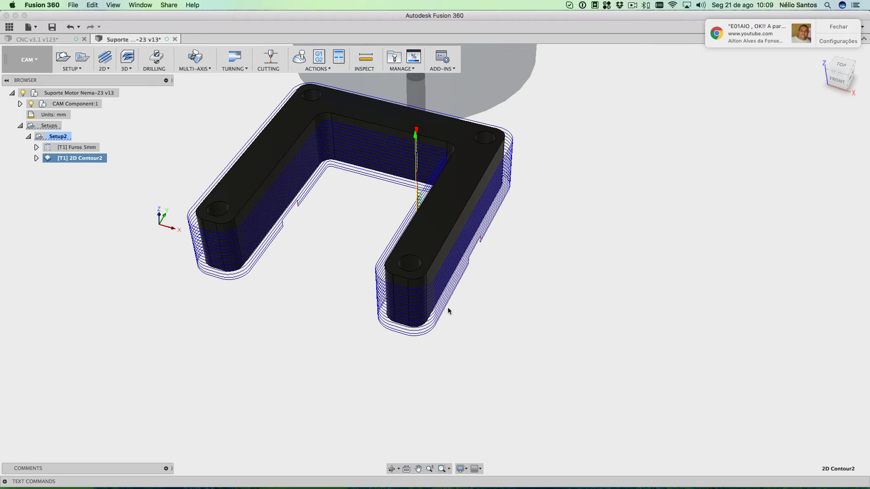
{"action": "middle_click_drag", "start_coordinate": [320, 329], "coordinate": [301, 316], "text": "shift"}
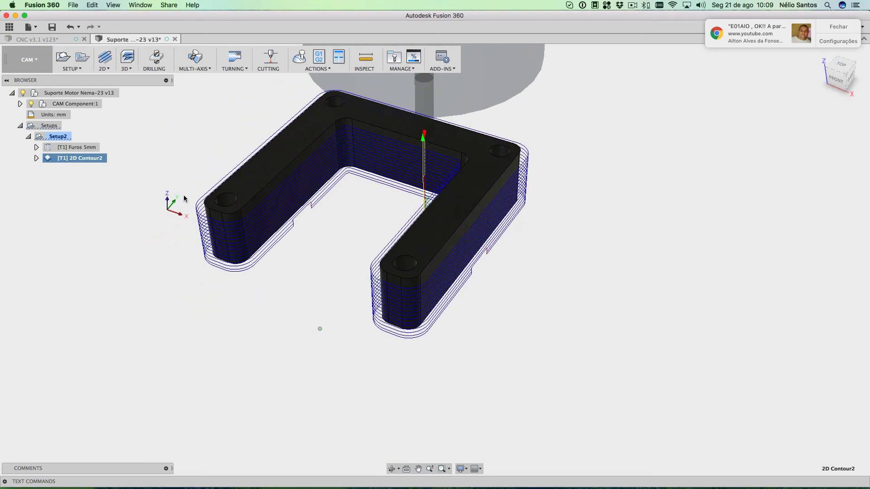
Rename the 2D contour operation as Contorno.
{"action": "left_click", "coordinate": [82, 158]}
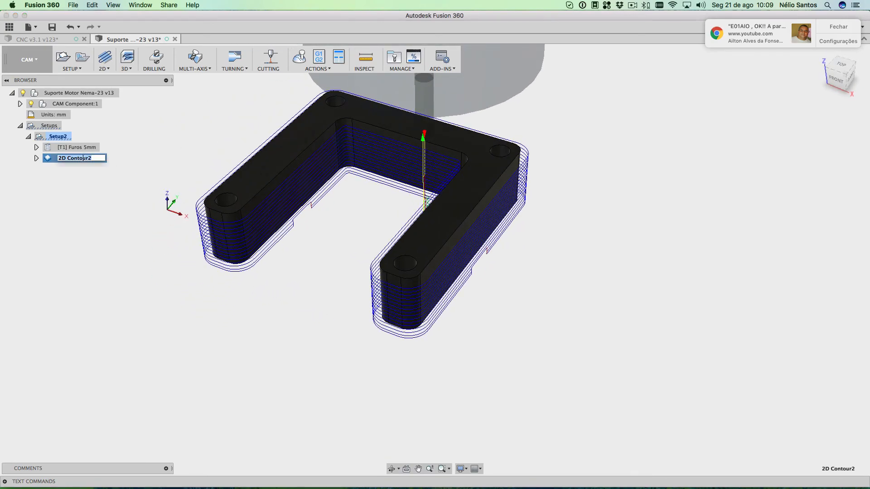
{"action": "type", "text": "C"}
{"action": "key", "text": "Return"}
Rename the setup containing both operations as Fresa 4mm Flat.
{"action": "left_click", "coordinate": [60, 137]}
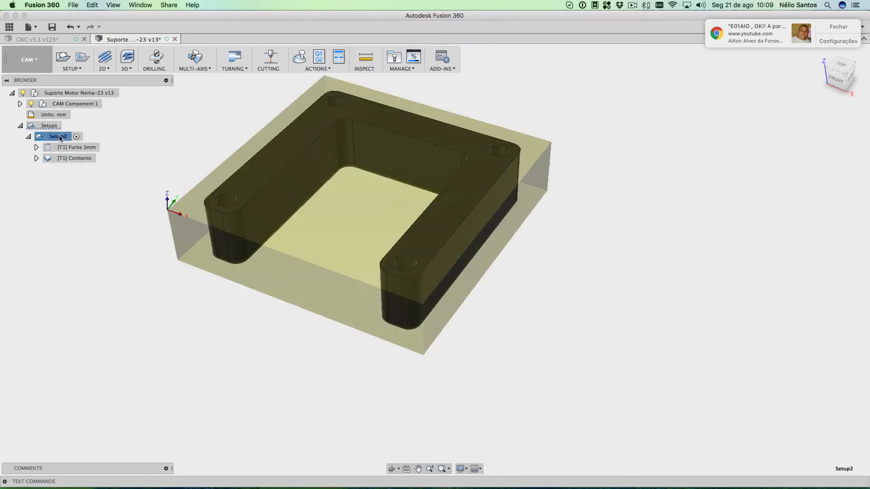
{"action": "left_click", "coordinate": [61, 137]}
{"action": "type", "text": "Fresa 4mm Flat"}
{"action": "key", "text": "Return"}
Simulate the whole setup with the stock shown and play the machining at increased speed.
{"action": "left_click", "coordinate": [299, 57]}
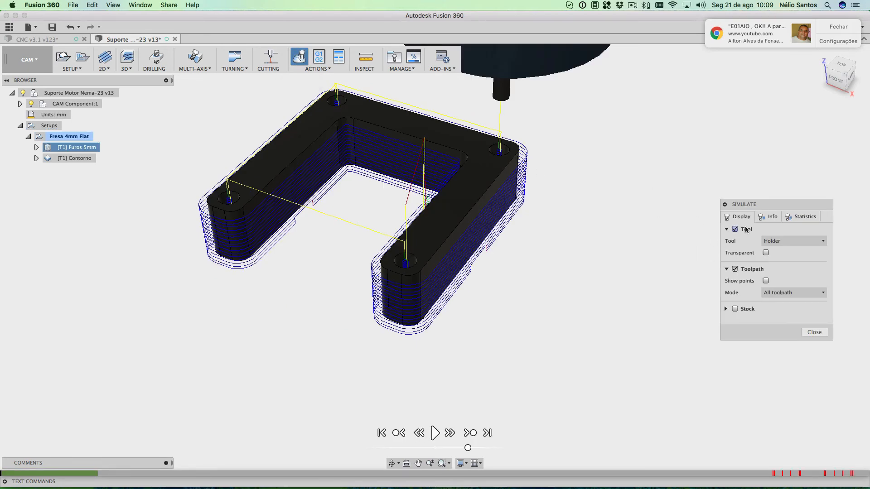
{"action": "left_click", "coordinate": [735, 308]}
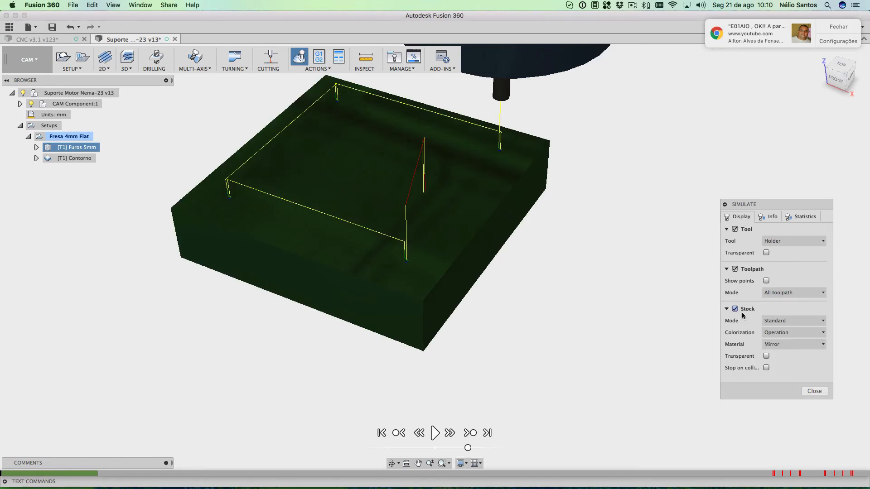
{"action": "left_click", "coordinate": [435, 433]}
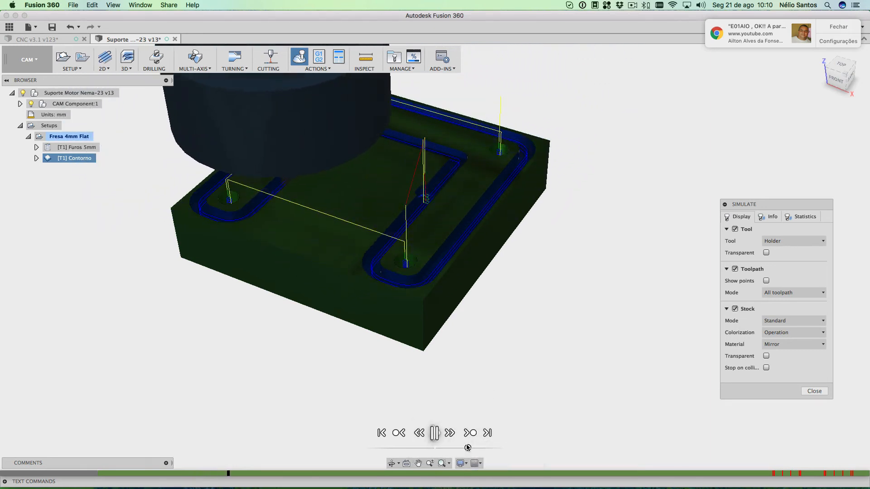
{"action": "left_click_drag", "start_coordinate": [469, 448], "coordinate": [489, 448]}
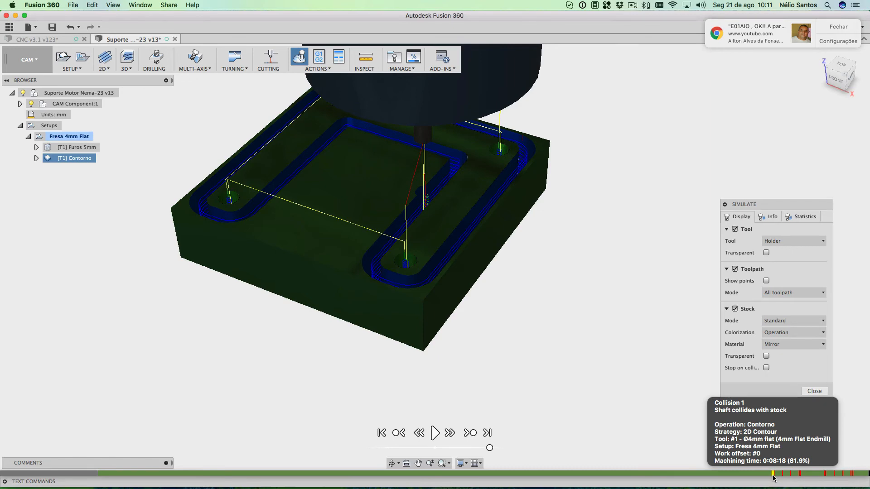
Jump to the first collision of the Contorno operation and examine the tool holder and stock from the side.
{"action": "left_click", "coordinate": [773, 475]}
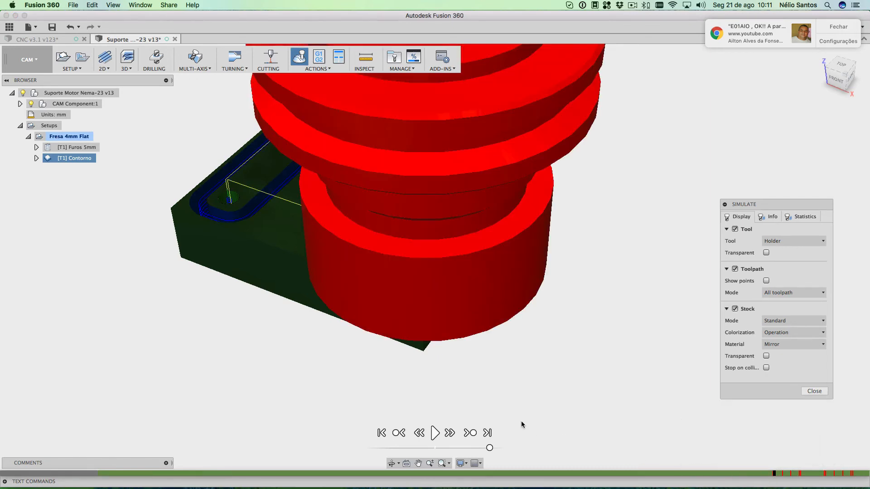
{"action": "left_click", "coordinate": [509, 394]}
{"action": "mouse_move", "coordinate": [501, 379]}
{"action": "middle_mouse_down", "text": "shift"}
{"action": "mouse_move", "coordinate": [510, 378]}
{"action": "mouse_move", "coordinate": [477, 354]}
{"action": "mouse_move", "coordinate": [470, 363]}
{"action": "mouse_move", "coordinate": [374, 361]}
{"action": "mouse_move", "coordinate": [402, 366]}
{"action": "mouse_move", "coordinate": [388, 369]}
{"action": "mouse_move", "coordinate": [398, 369]}
{"action": "mouse_move", "coordinate": [378, 358]}
{"action": "mouse_move", "coordinate": [385, 351]}
{"action": "mouse_move", "coordinate": [506, 367]}
{"action": "middle_mouse_up", "text": "shift"}
{"action": "left_click_drag", "start_coordinate": [575, 362], "coordinate": [720, 360]}
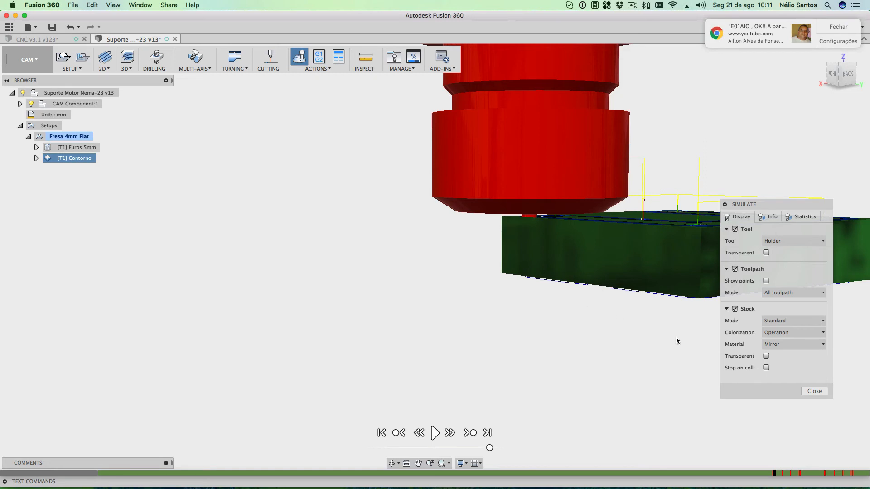
Resume the machining simulation and examine the tool holder, cut outline and corner holes in the stock from several angles.
{"action": "left_click", "coordinate": [435, 432]}
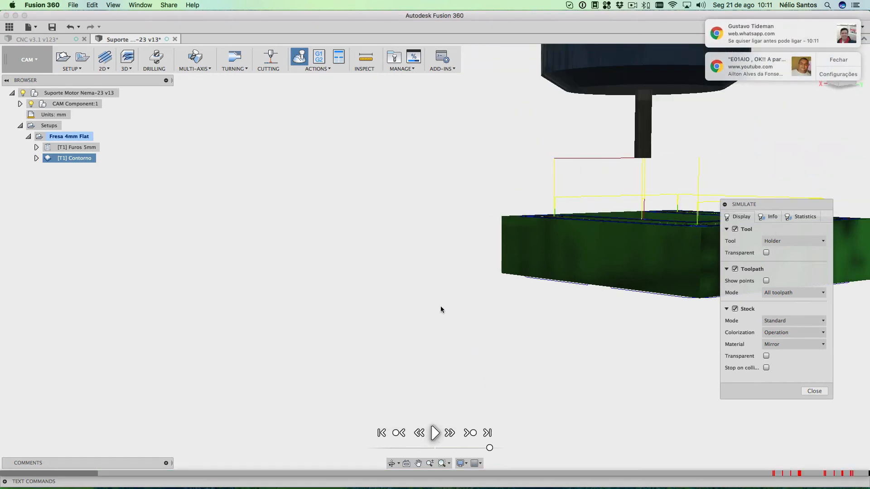
{"action": "middle_click_drag", "start_coordinate": [442, 307], "coordinate": [527, 329], "text": "shift"}
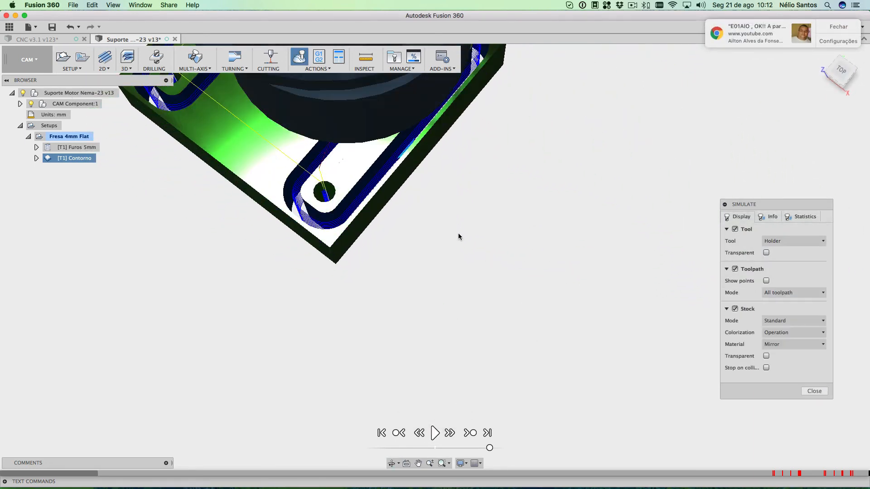
{"action": "middle_click_drag", "start_coordinate": [457, 234], "coordinate": [514, 459]}
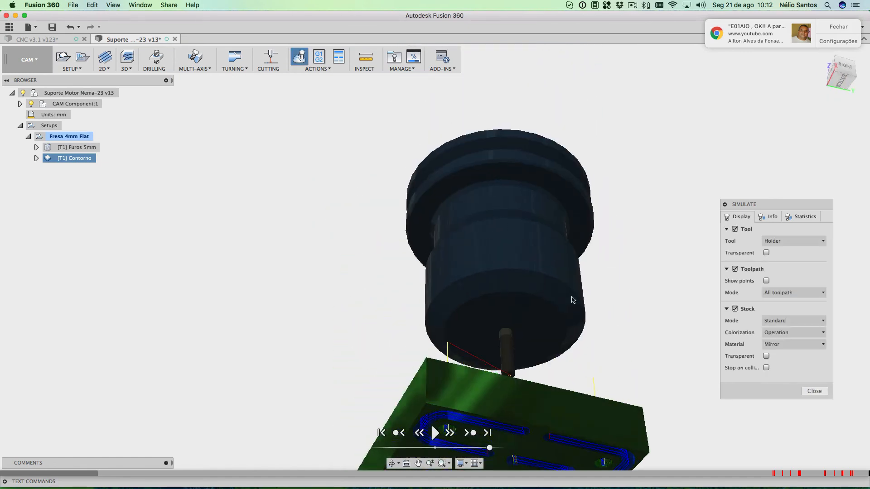
{"action": "mouse_move", "coordinate": [666, 363]}
{"action": "middle_mouse_down", "text": "shift"}
{"action": "mouse_move", "coordinate": [578, 208]}
{"action": "mouse_move", "coordinate": [545, 201]}
{"action": "mouse_move", "coordinate": [549, 173]}
{"action": "mouse_move", "coordinate": [559, 256]}
{"action": "mouse_move", "coordinate": [528, 240]}
{"action": "middle_mouse_up", "text": "shift"}
{"action": "middle_click_drag", "start_coordinate": [405, 144], "coordinate": [435, 330]}
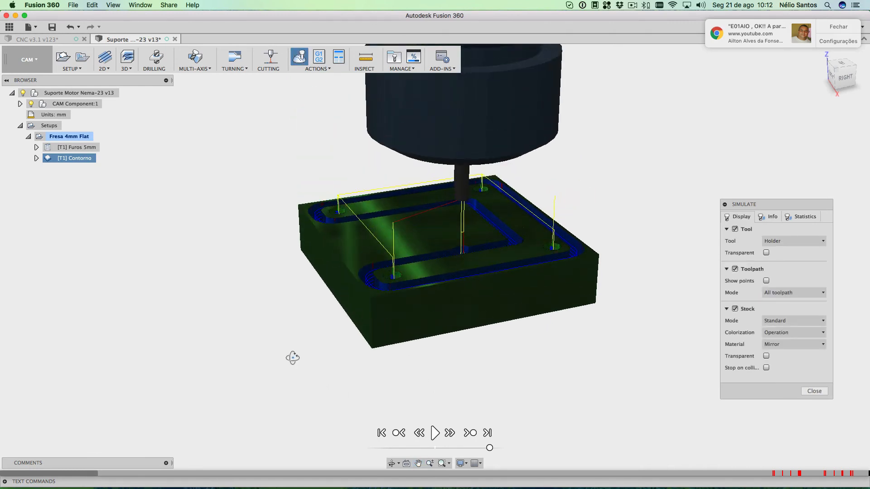
{"action": "middle_click_drag", "start_coordinate": [292, 358], "coordinate": [320, 365], "text": "shift"}
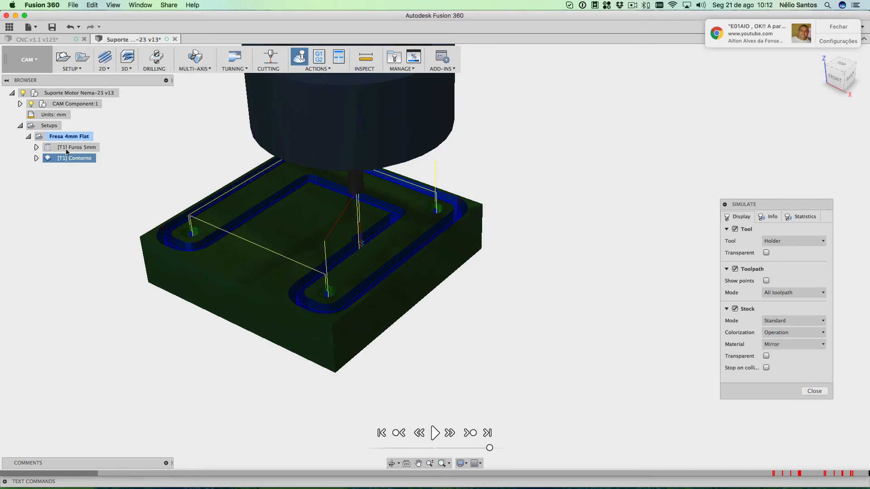
Post-process the Fresa 4mm Flat setup with the generic Grbl post, enabling opening of the NC file in the editor.
{"action": "left_click", "coordinate": [319, 69]}
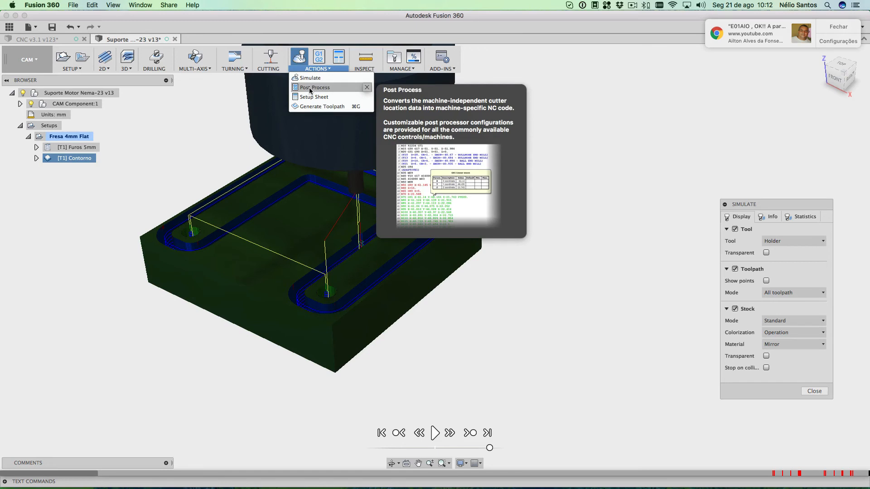
{"action": "left_click", "coordinate": [308, 88]}
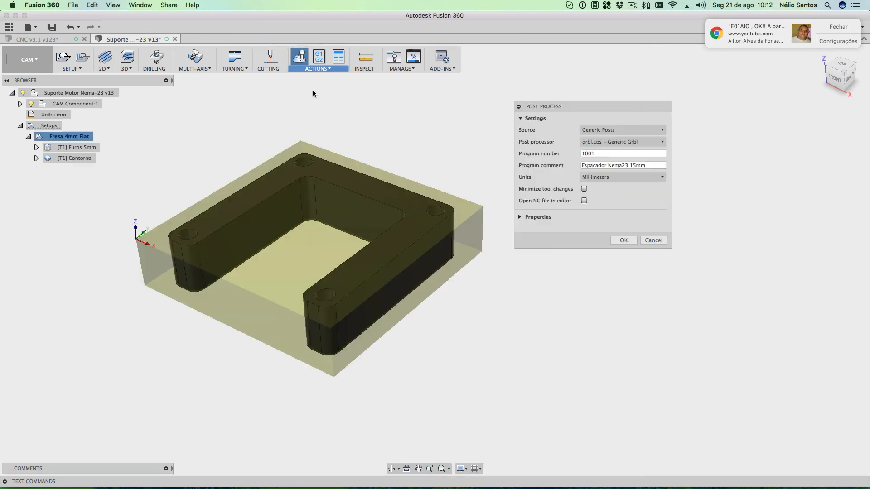
{"action": "left_click_drag", "start_coordinate": [555, 107], "coordinate": [527, 125]}
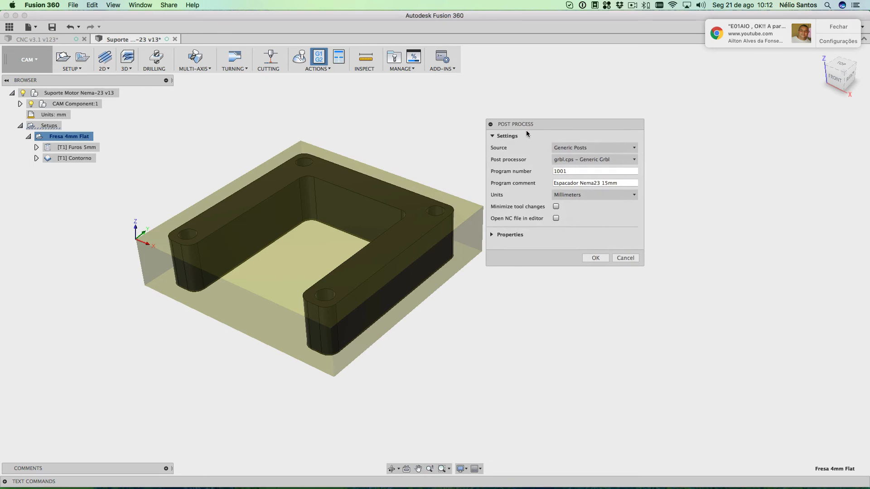
{"action": "left_click", "coordinate": [583, 151]}
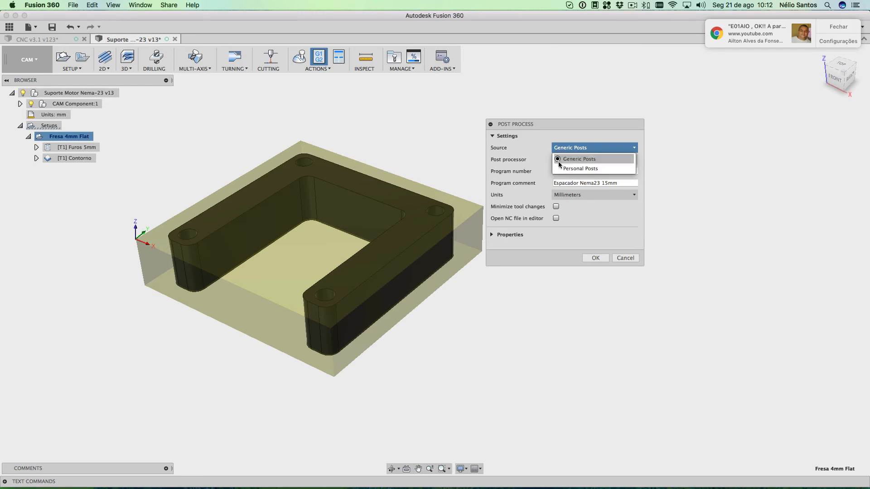
{"action": "left_click", "coordinate": [557, 136]}
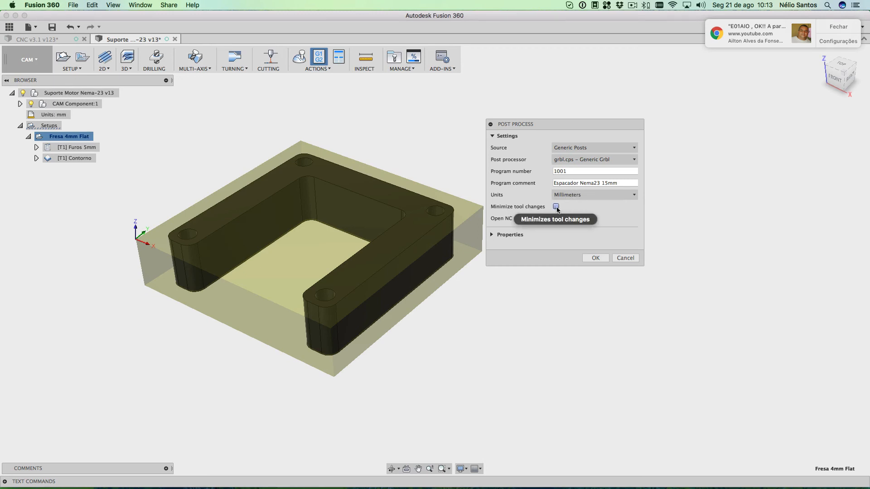
{"action": "mouse_move", "coordinate": [557, 210]}
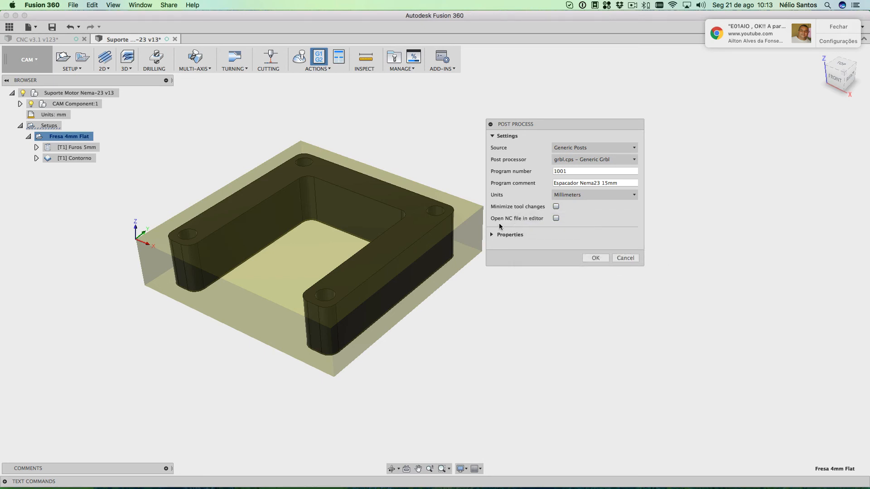
{"action": "left_click", "coordinate": [556, 219]}
{"action": "left_click", "coordinate": [493, 235]}
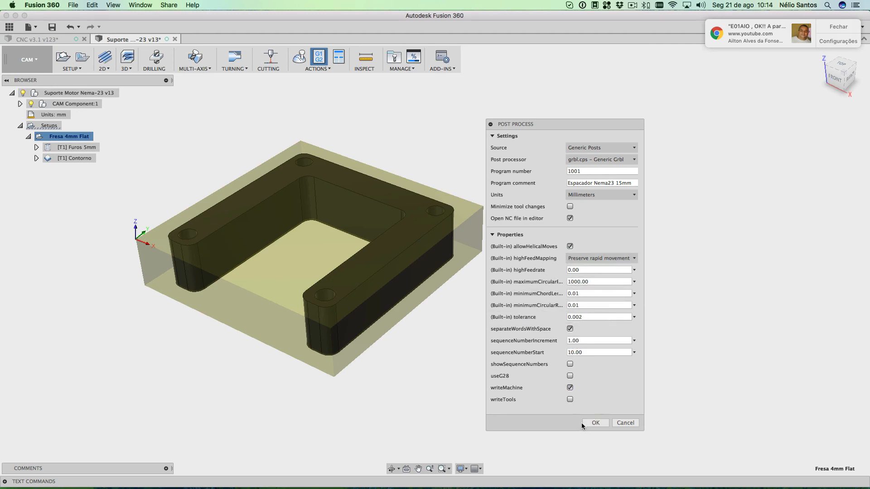
{"action": "left_click", "coordinate": [594, 424]}
{"action": "left_click", "coordinate": [591, 422]}
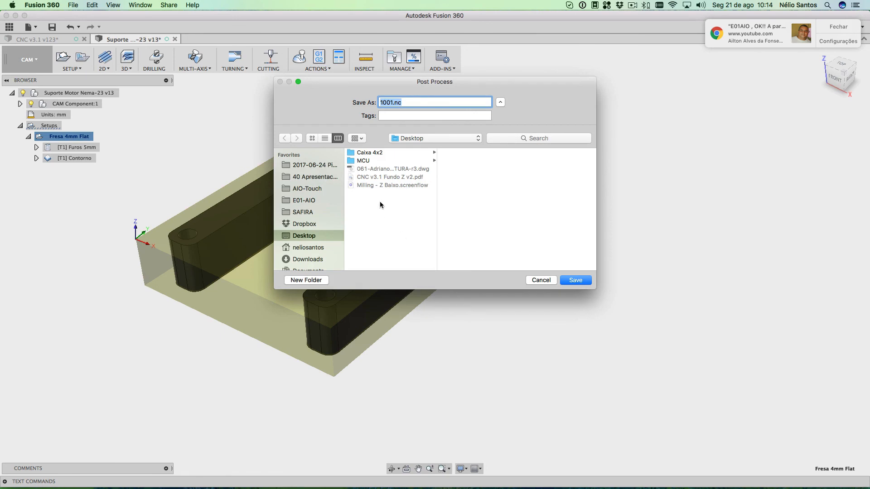
Save the NC file to the Desktop as Espacador Nema23 15mm.nc.
{"action": "key", "text": "Left"}
{"action": "key", "text": "shift+Right"}
{"action": "key", "text": "shift+Right"}
{"action": "key", "text": "shift+Right"}
{"action": "type", "text": "Supor"}
{"action": "type", "text": "ema23 15mm"}
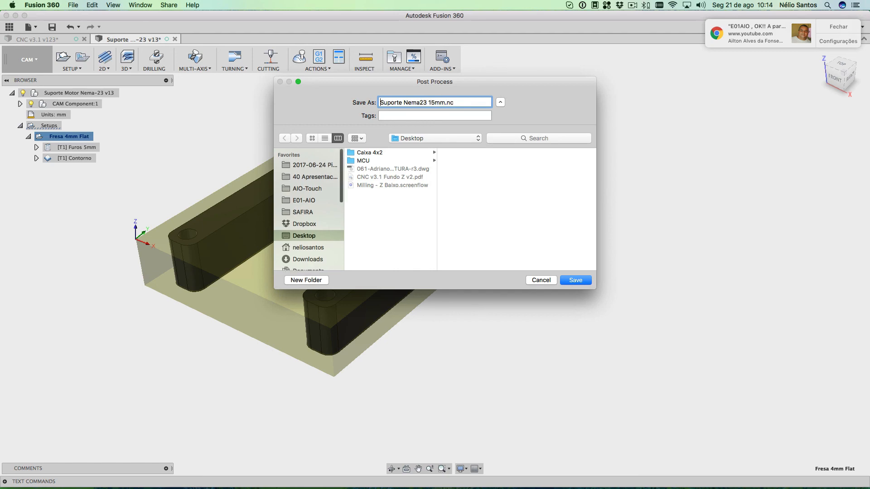
{"action": "key", "text": "super+Left"}
{"action": "key", "text": "alt+shift+Right"}
{"action": "type", "text": "Espacador"}
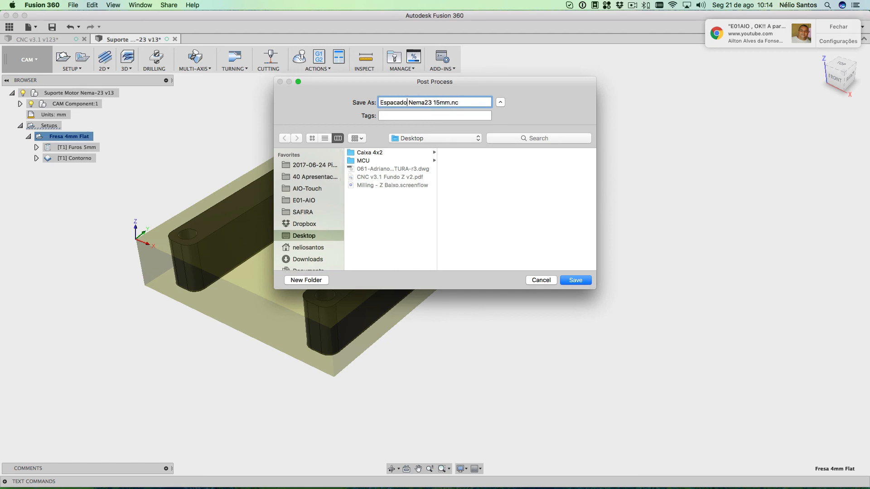
{"action": "left_click", "coordinate": [575, 281]}
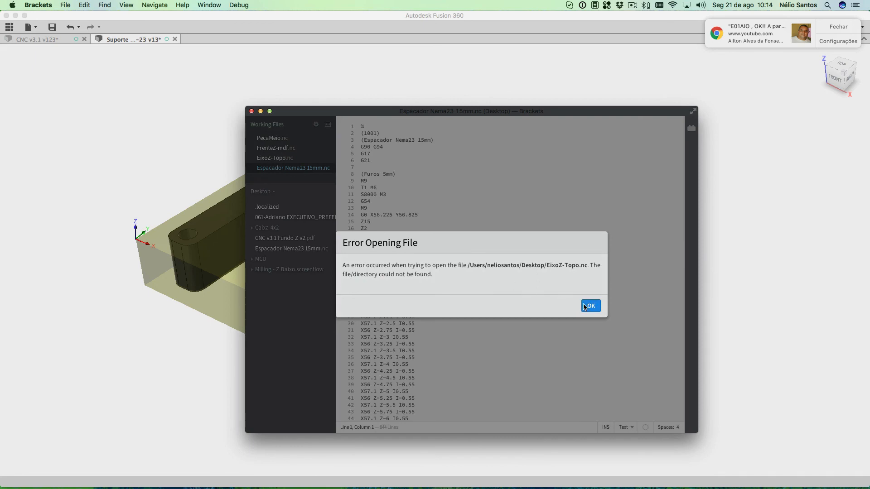
Dismiss the file error in Brackets, review the G-code from the T1 M6 line to the program end, and return to Fusion 360.
{"action": "left_click", "coordinate": [588, 306]}
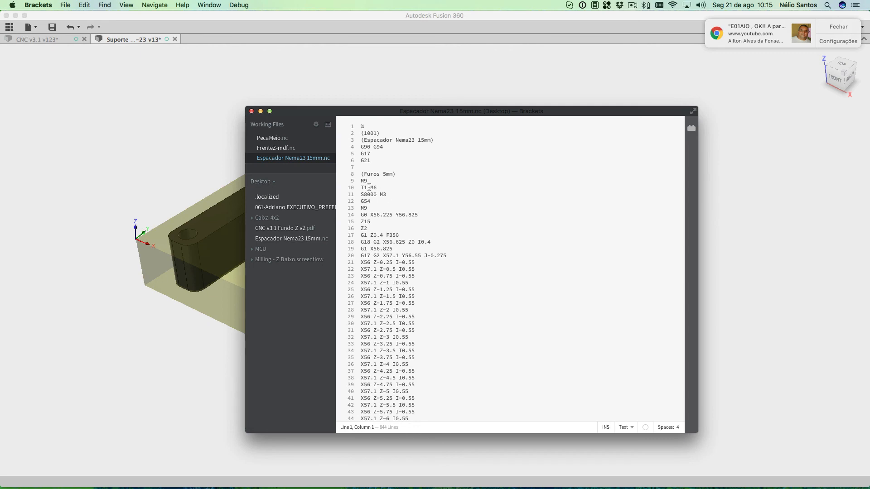
{"action": "left_click_drag", "start_coordinate": [361, 187], "coordinate": [382, 188]}
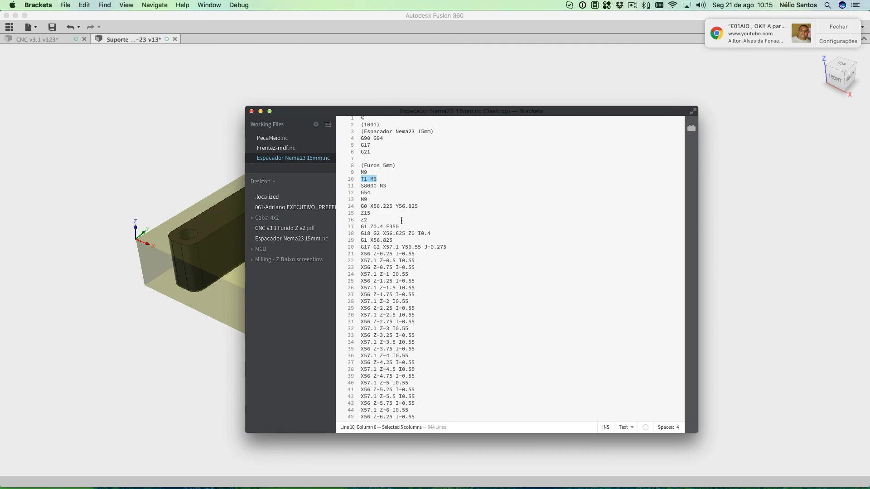
{"action": "scroll", "coordinate": [401, 223], "scroll_direction": "down", "scroll_amount": 5}
{"action": "scroll", "coordinate": [401, 223], "scroll_direction": "down", "scroll_amount": 20}
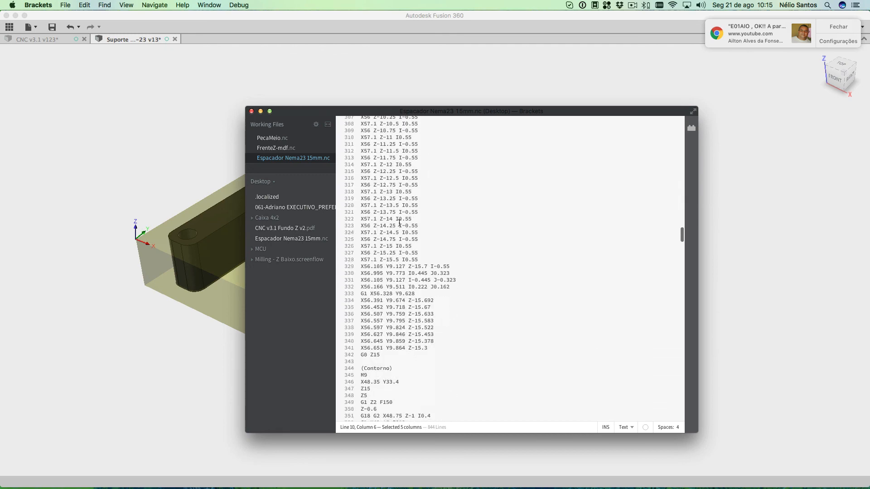
{"action": "scroll", "coordinate": [399, 223], "scroll_direction": "down", "scroll_amount": 20}
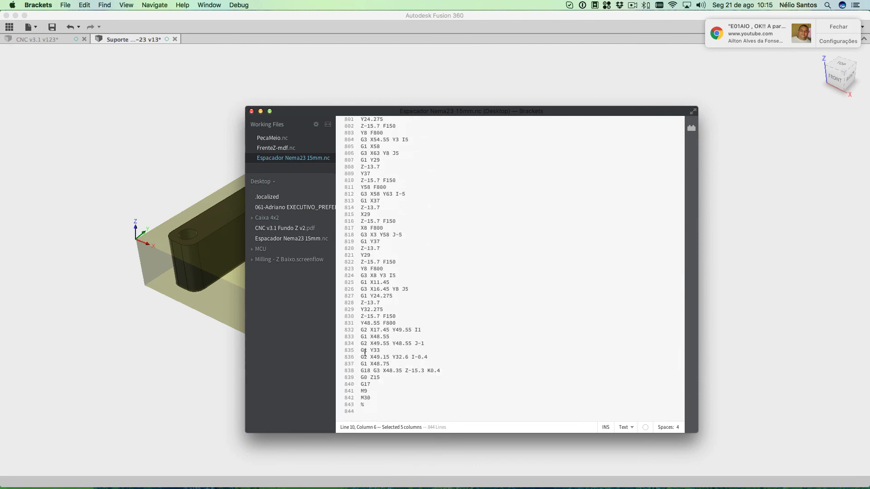
{"action": "scroll", "coordinate": [388, 356], "scroll_direction": "up", "scroll_amount": 20}
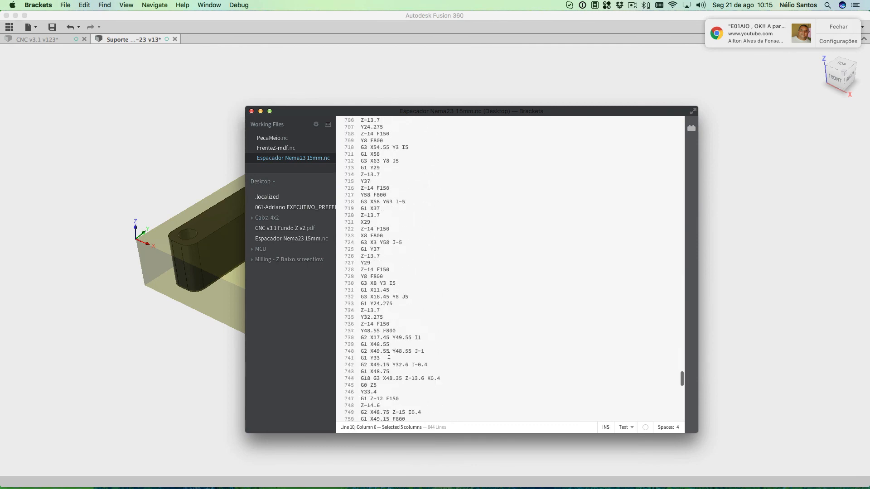
{"action": "scroll", "coordinate": [389, 355], "scroll_direction": "up", "scroll_amount": 20}
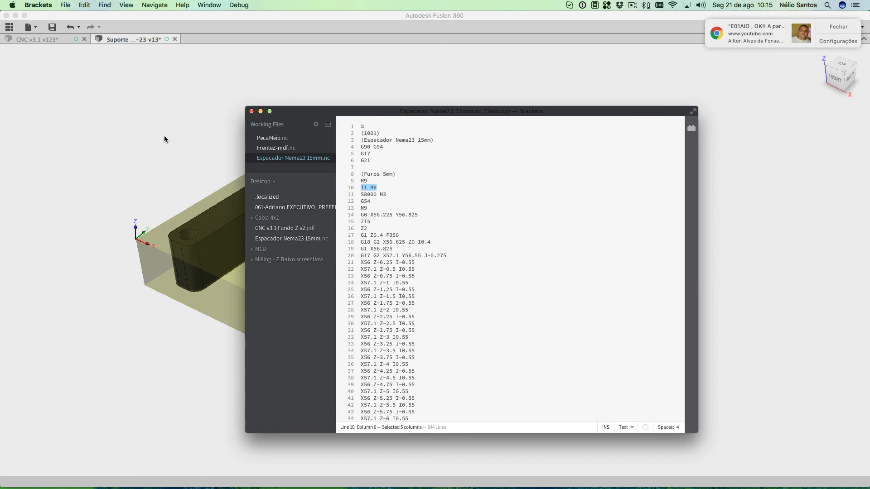
{"action": "left_click", "coordinate": [157, 156]}
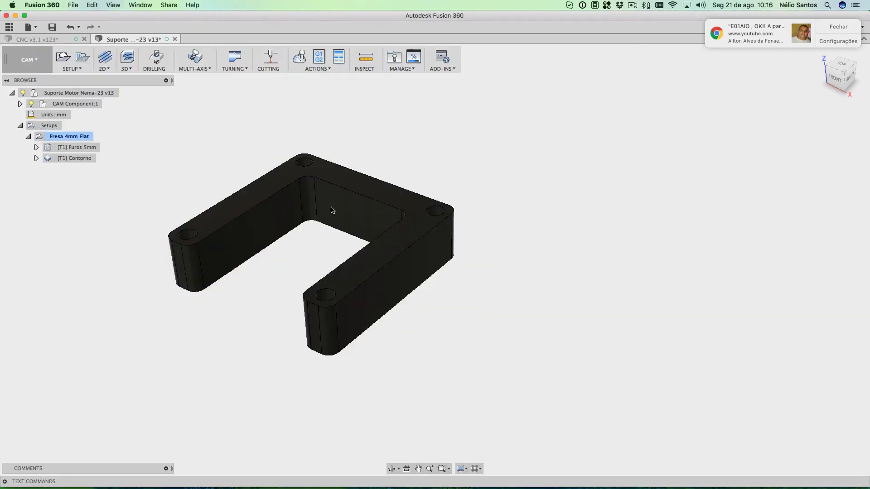